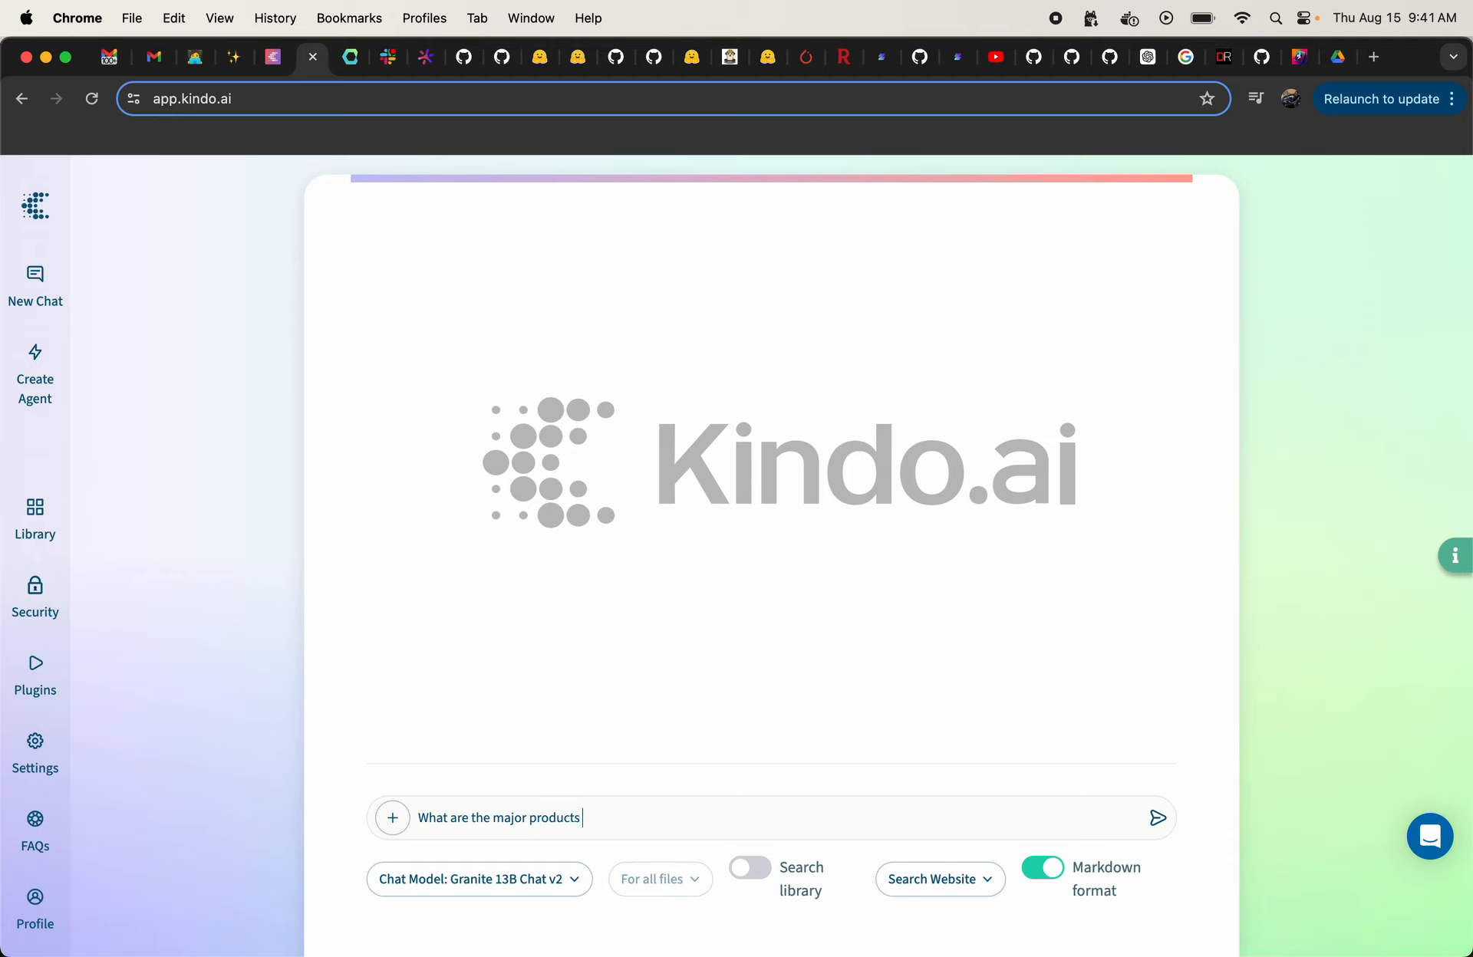
# Step: Complete and send the chat question "What are the major products and services offered by IBM?" to Granite 13B Chat v2
pyautogui.write('and services offered by IBM?')
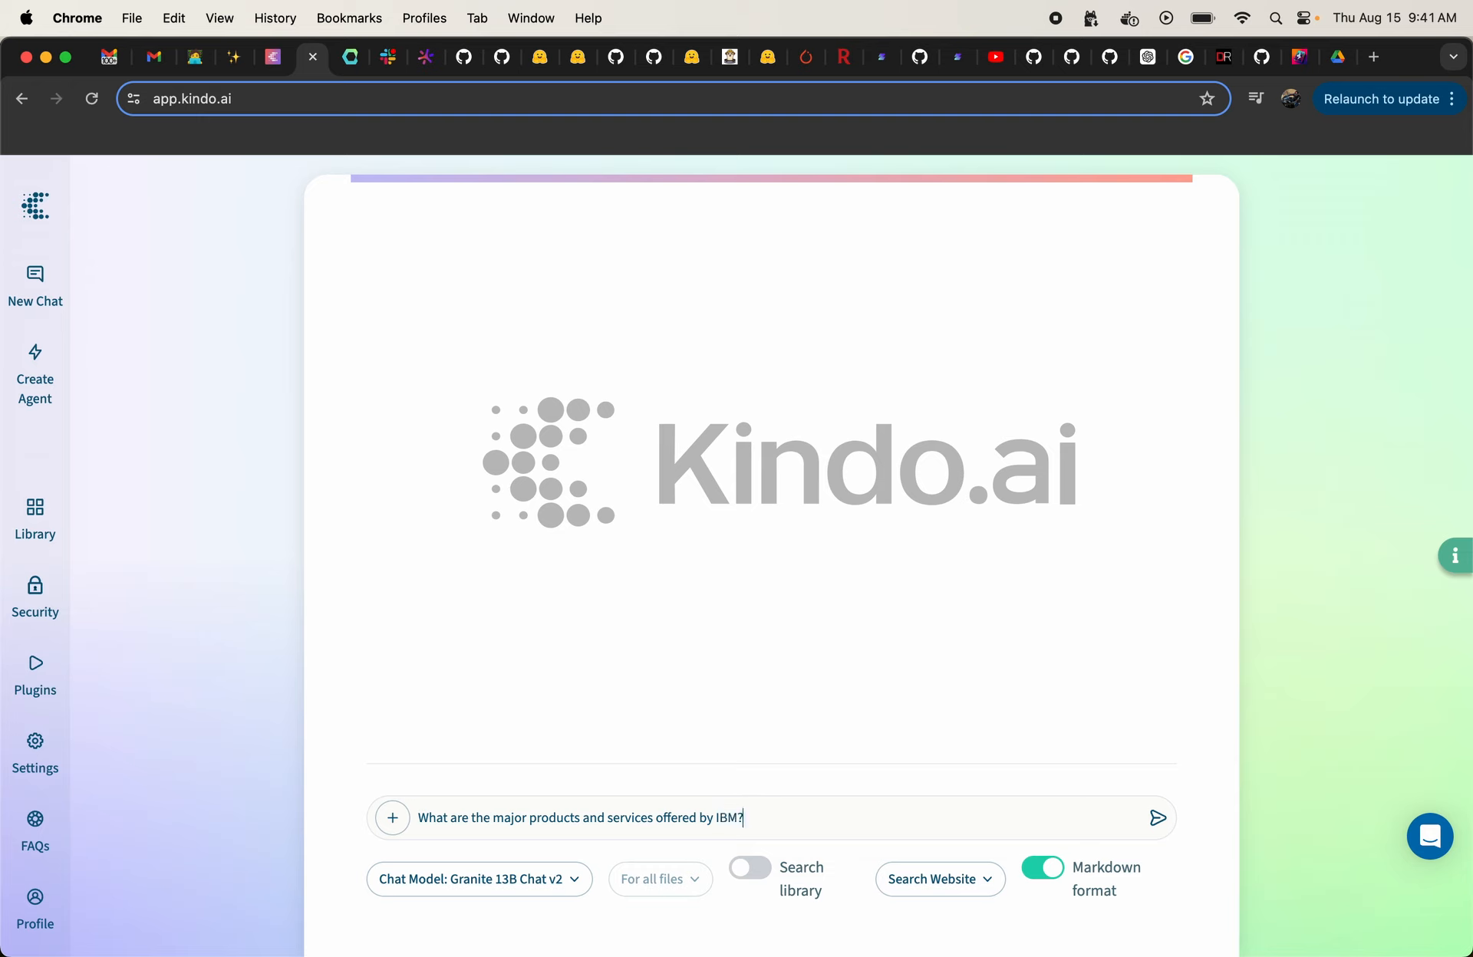
pyautogui.press('Return')
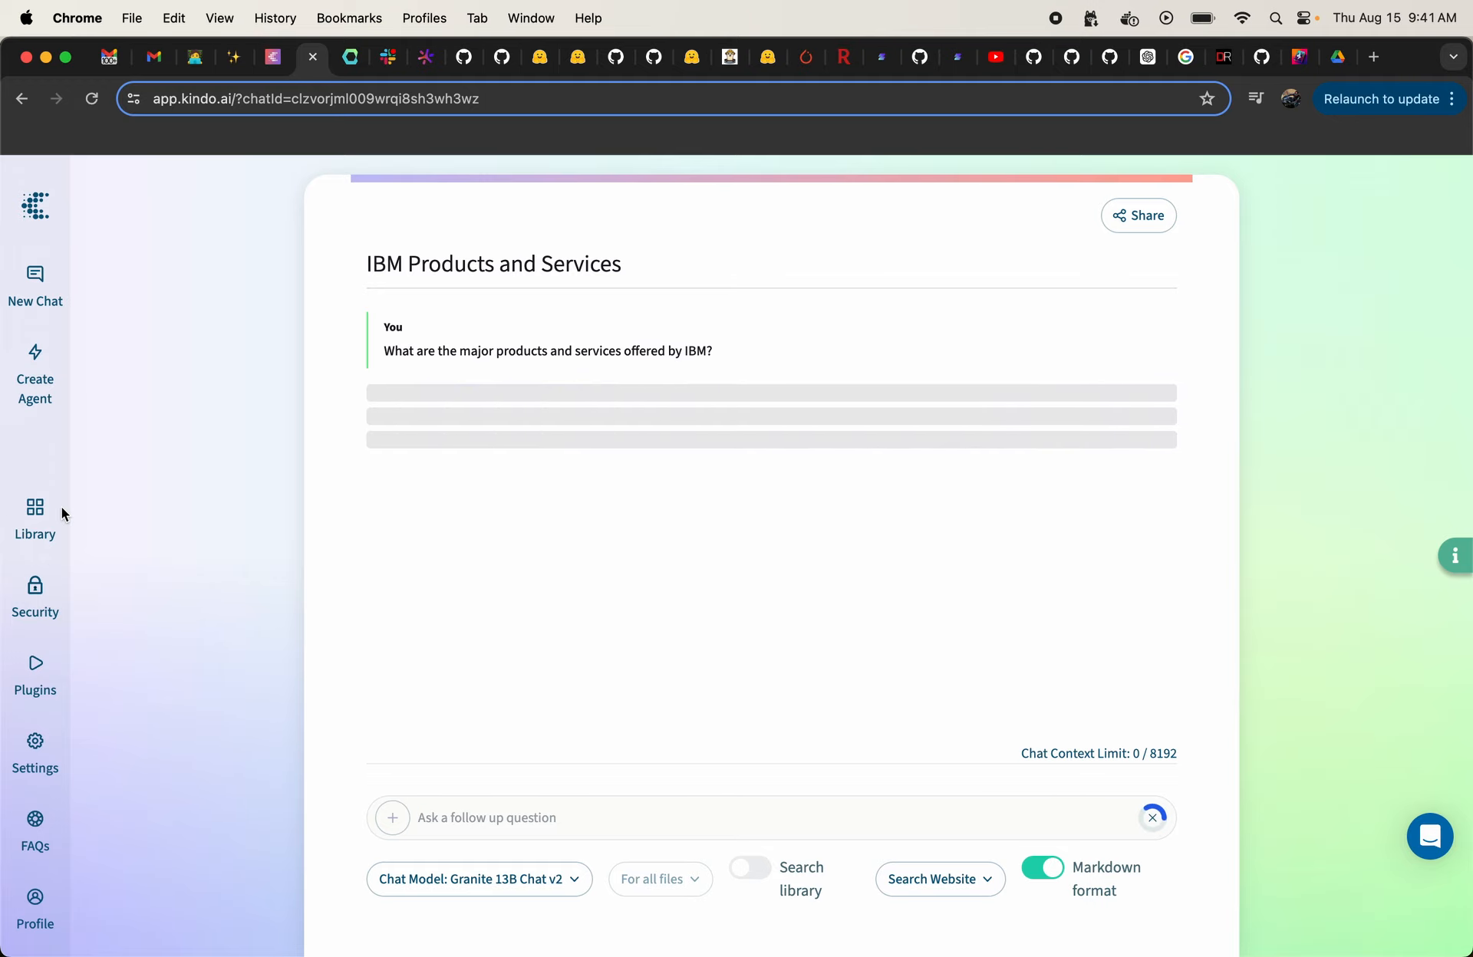
# Step: Reopen the IBM Products and Services chat from the library's history and read through the model's answer
pyautogui.click(37, 511)
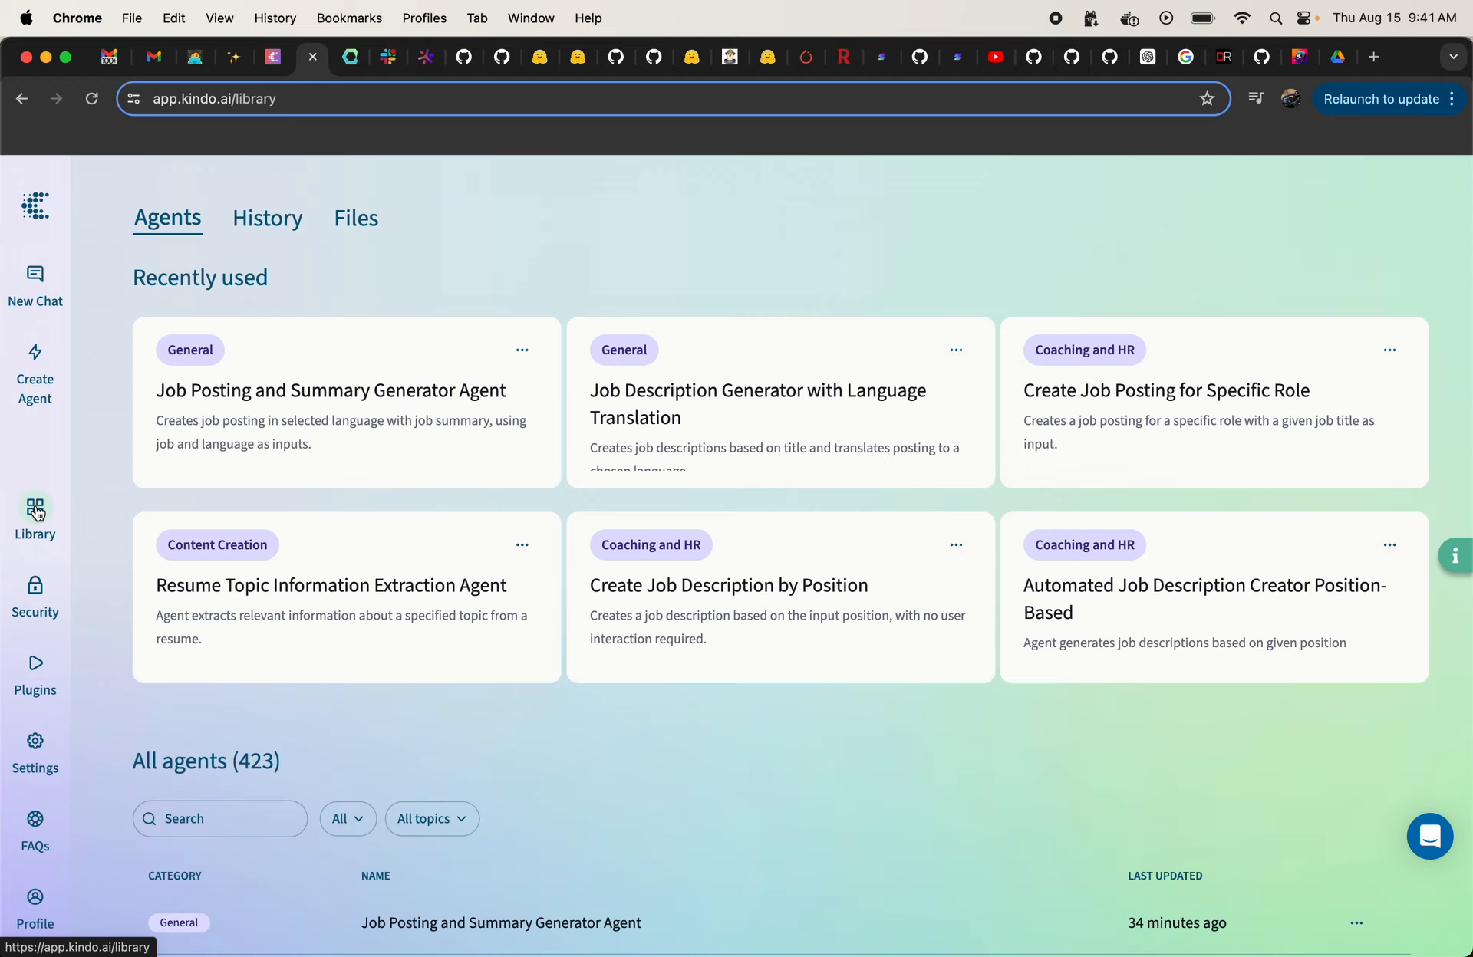
pyautogui.click(35, 592)
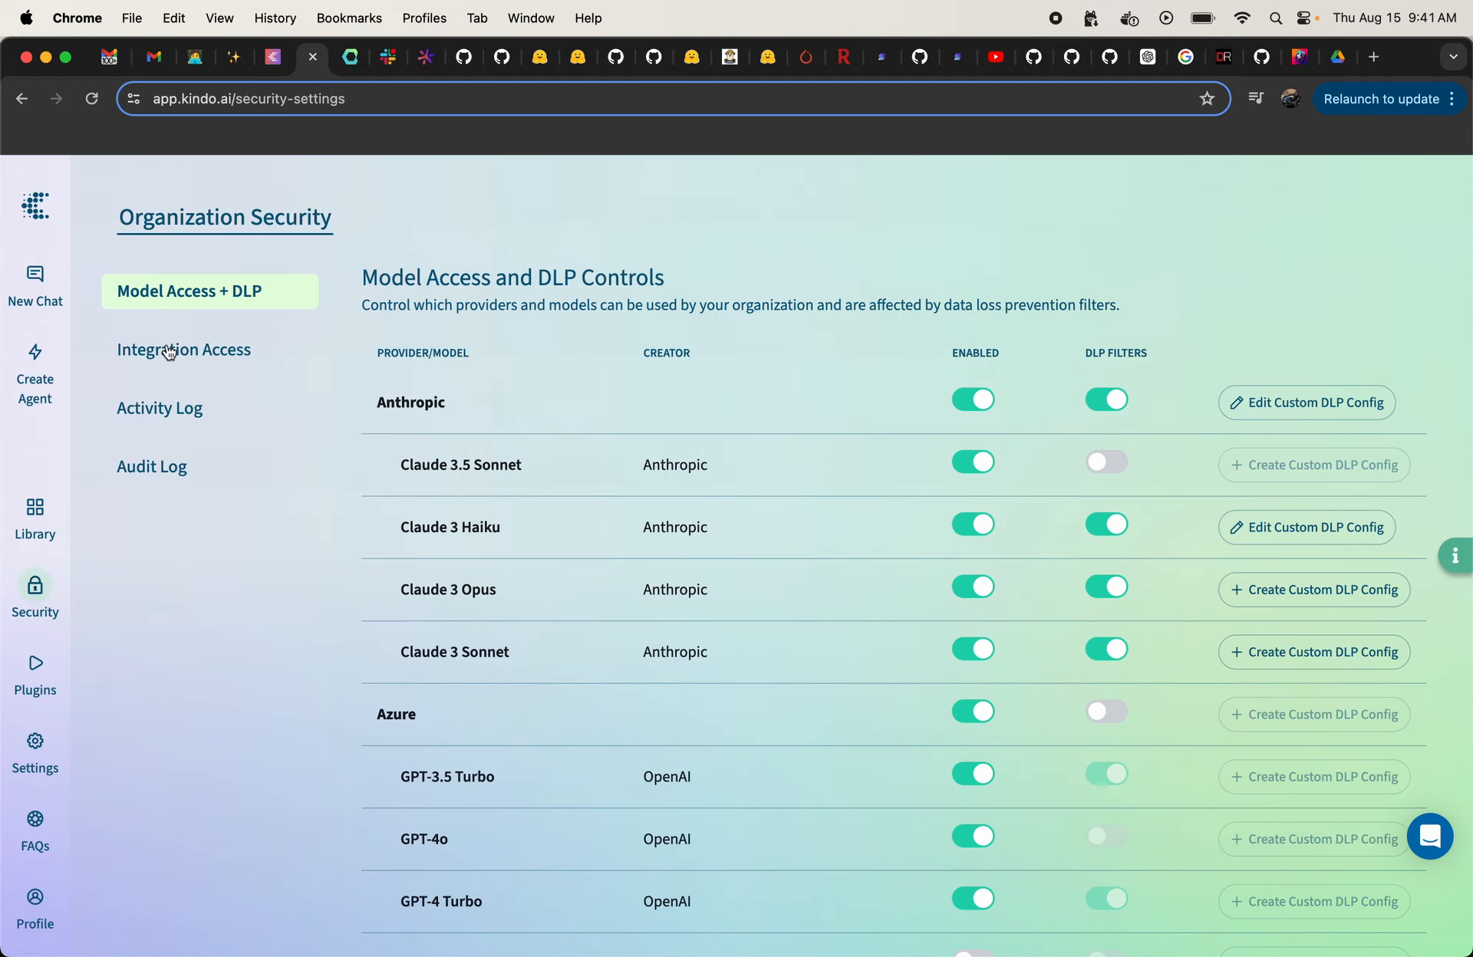
pyautogui.click(35, 502)
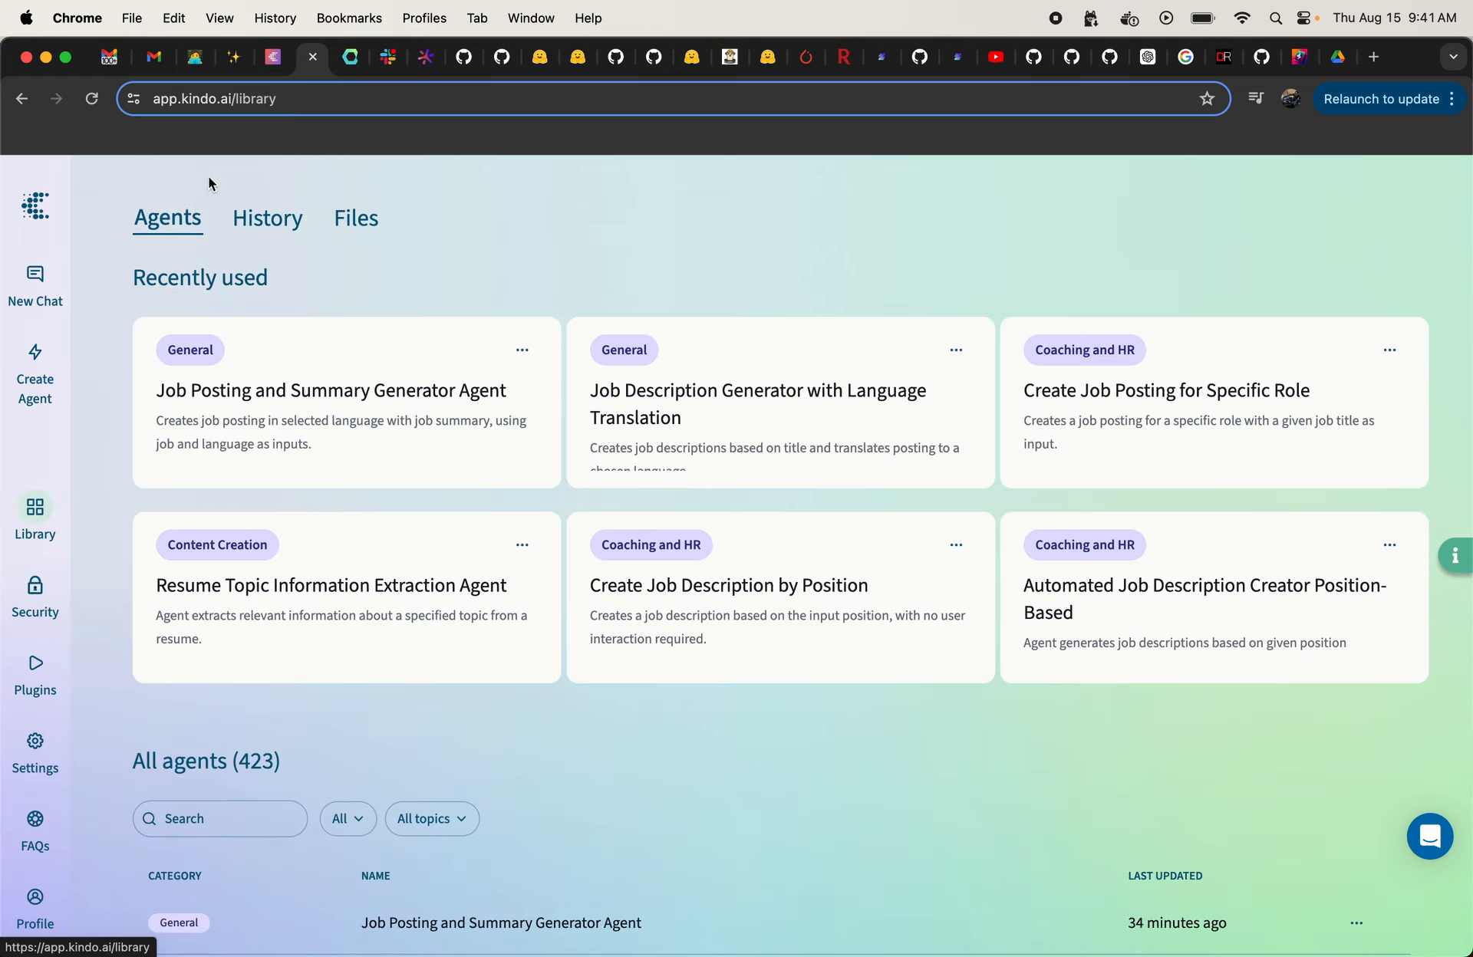
pyautogui.click(267, 218)
pyautogui.click(238, 865)
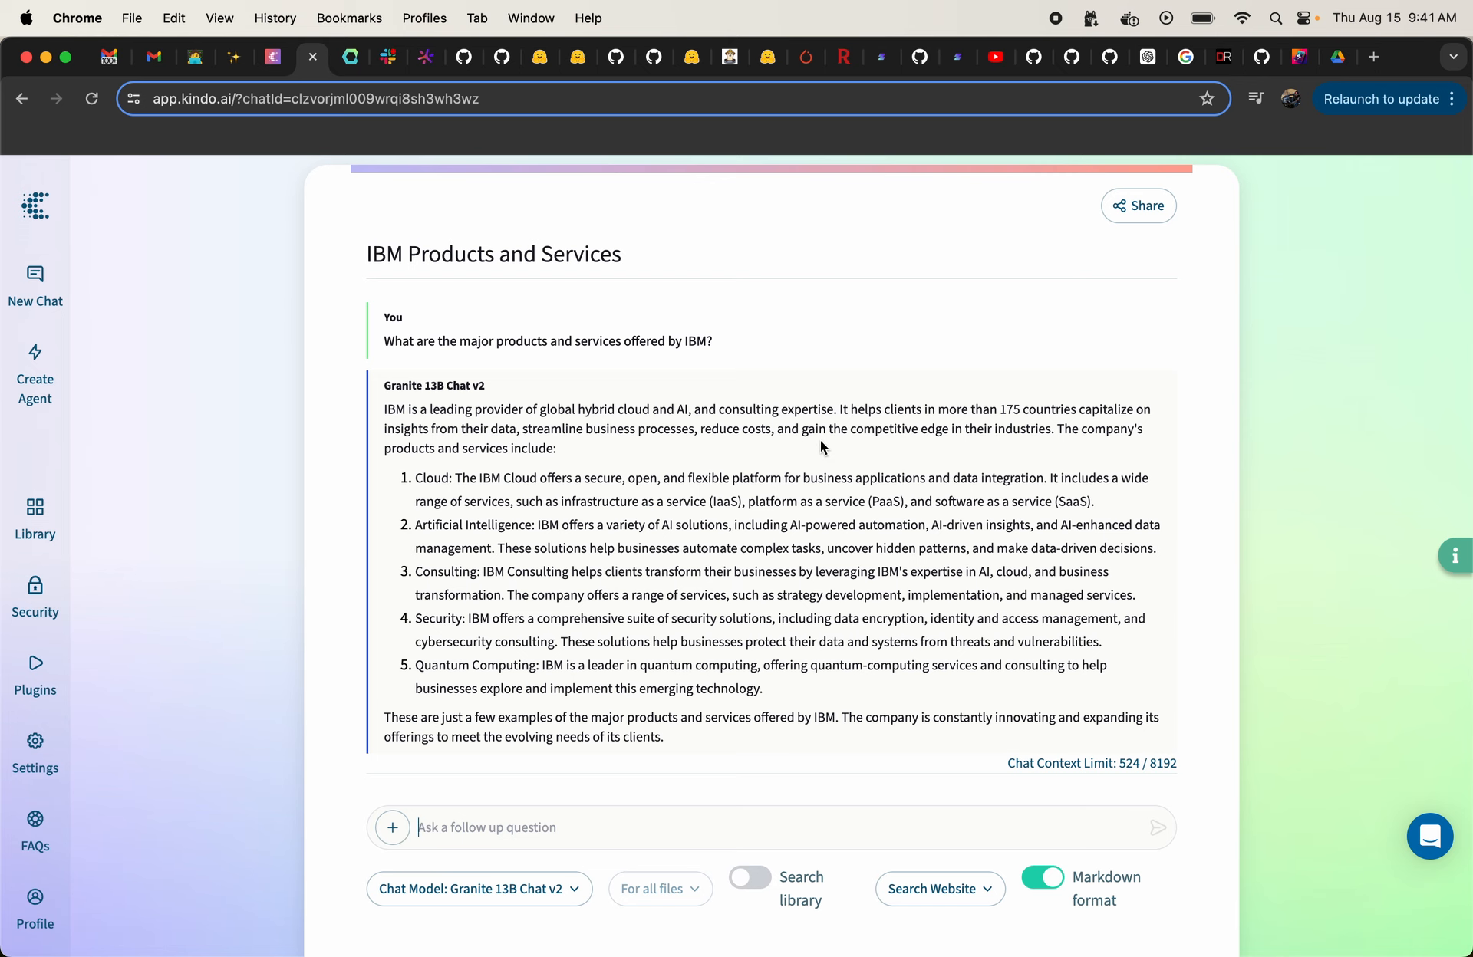
pyautogui.scroll(-2, 821, 447)
pyautogui.scroll(2, 820, 447)
# Step: Create a new agent and add a first automated step with the prompt "Write a job posting for"
pyautogui.click(37, 360)
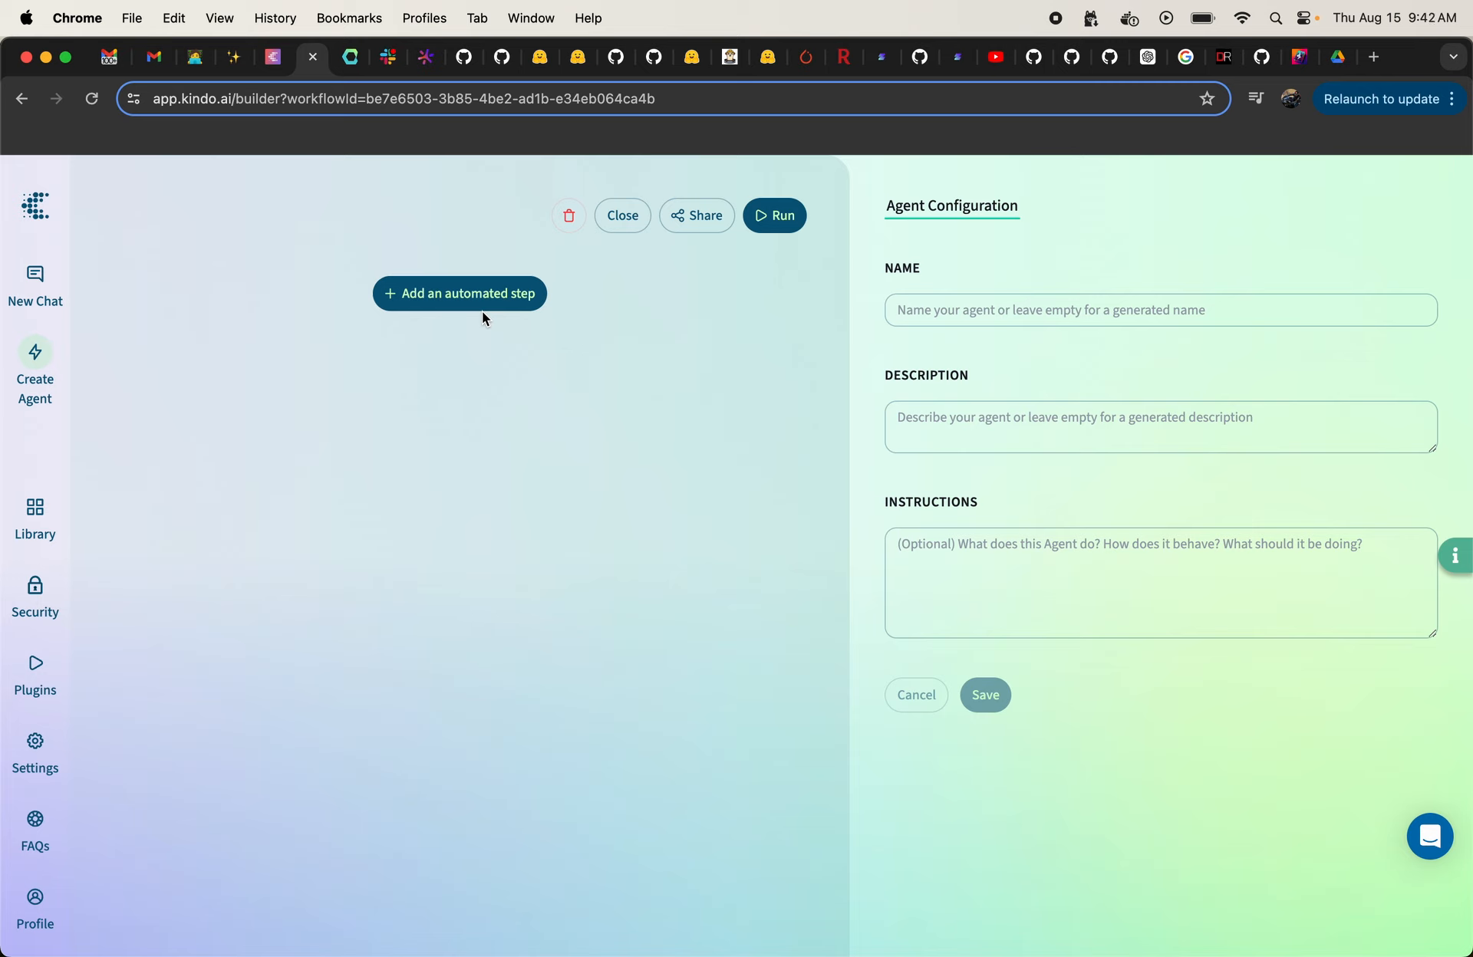
pyautogui.click(466, 290)
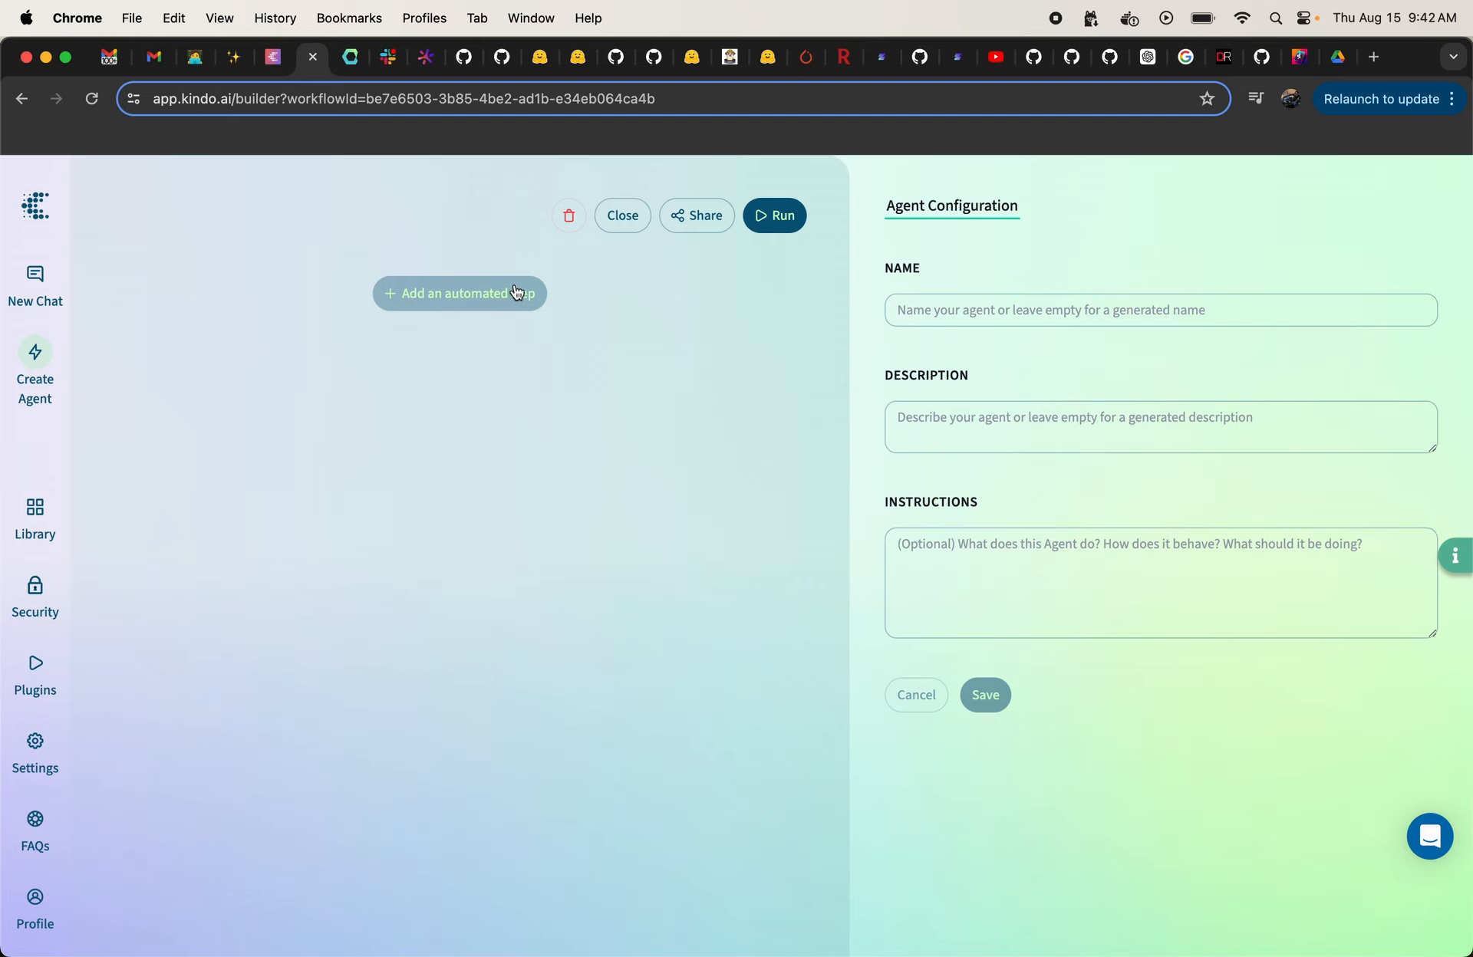
pyautogui.click(246, 349)
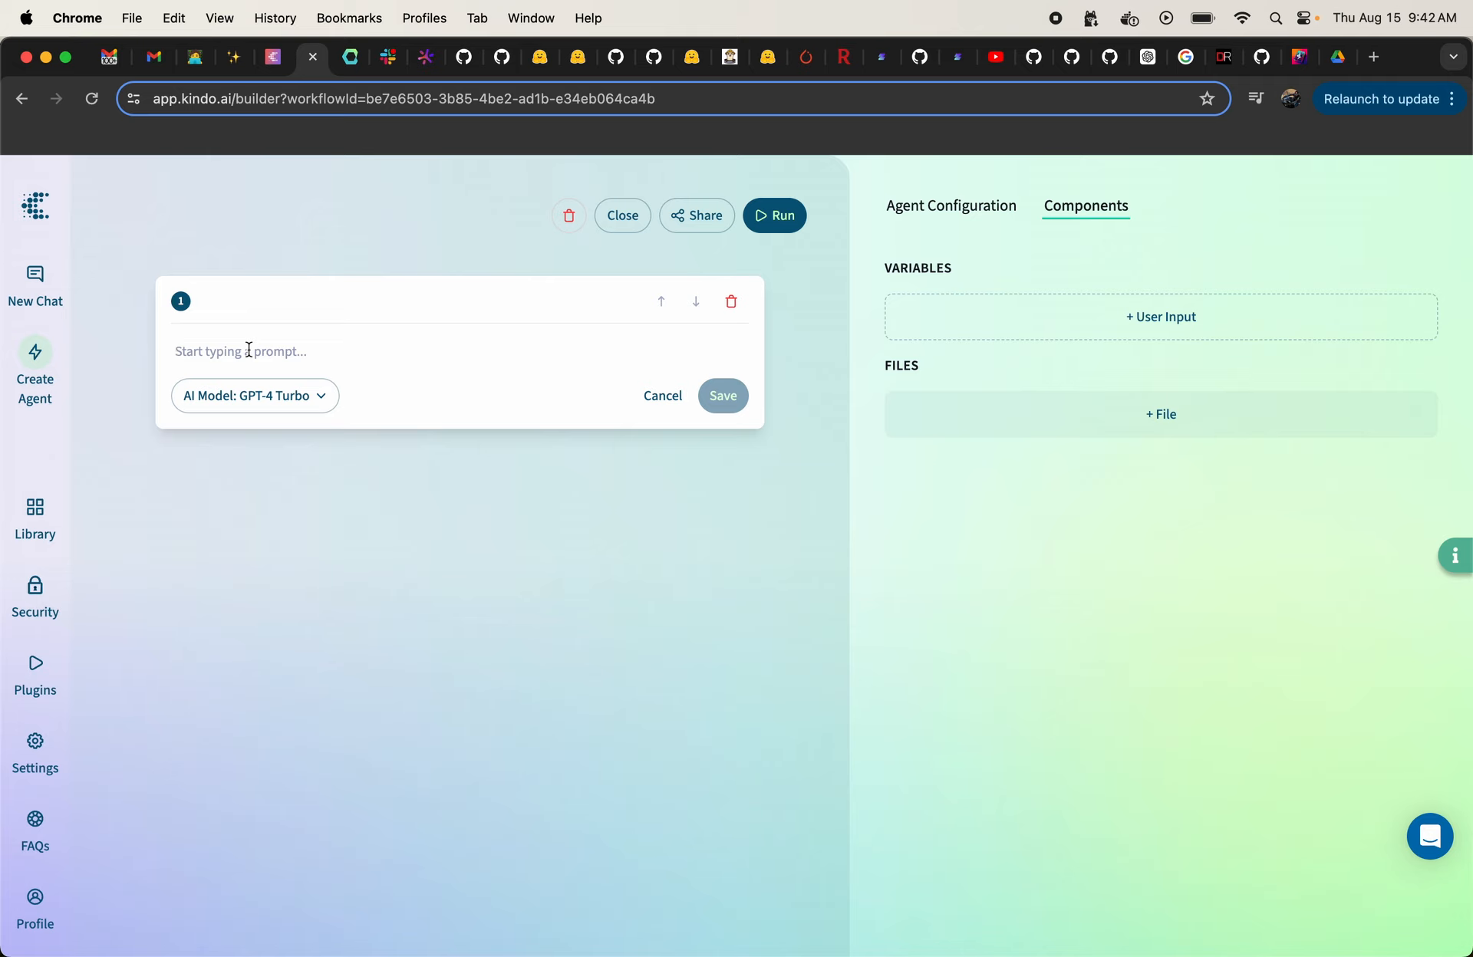
pyautogui.write('Write a j')
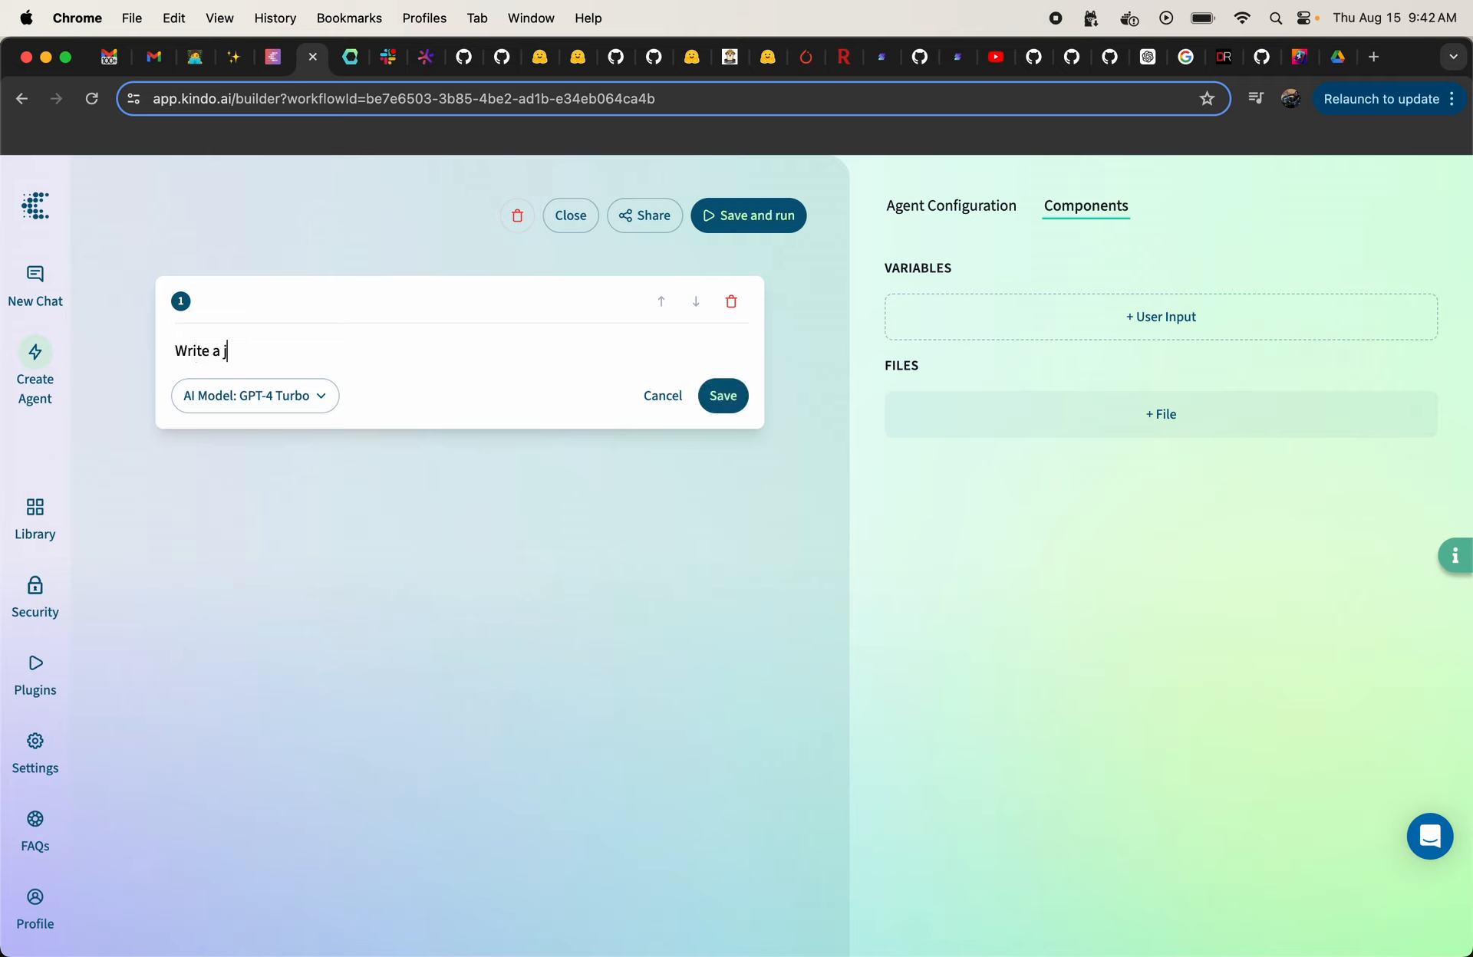
pyautogui.write('ob posting for')
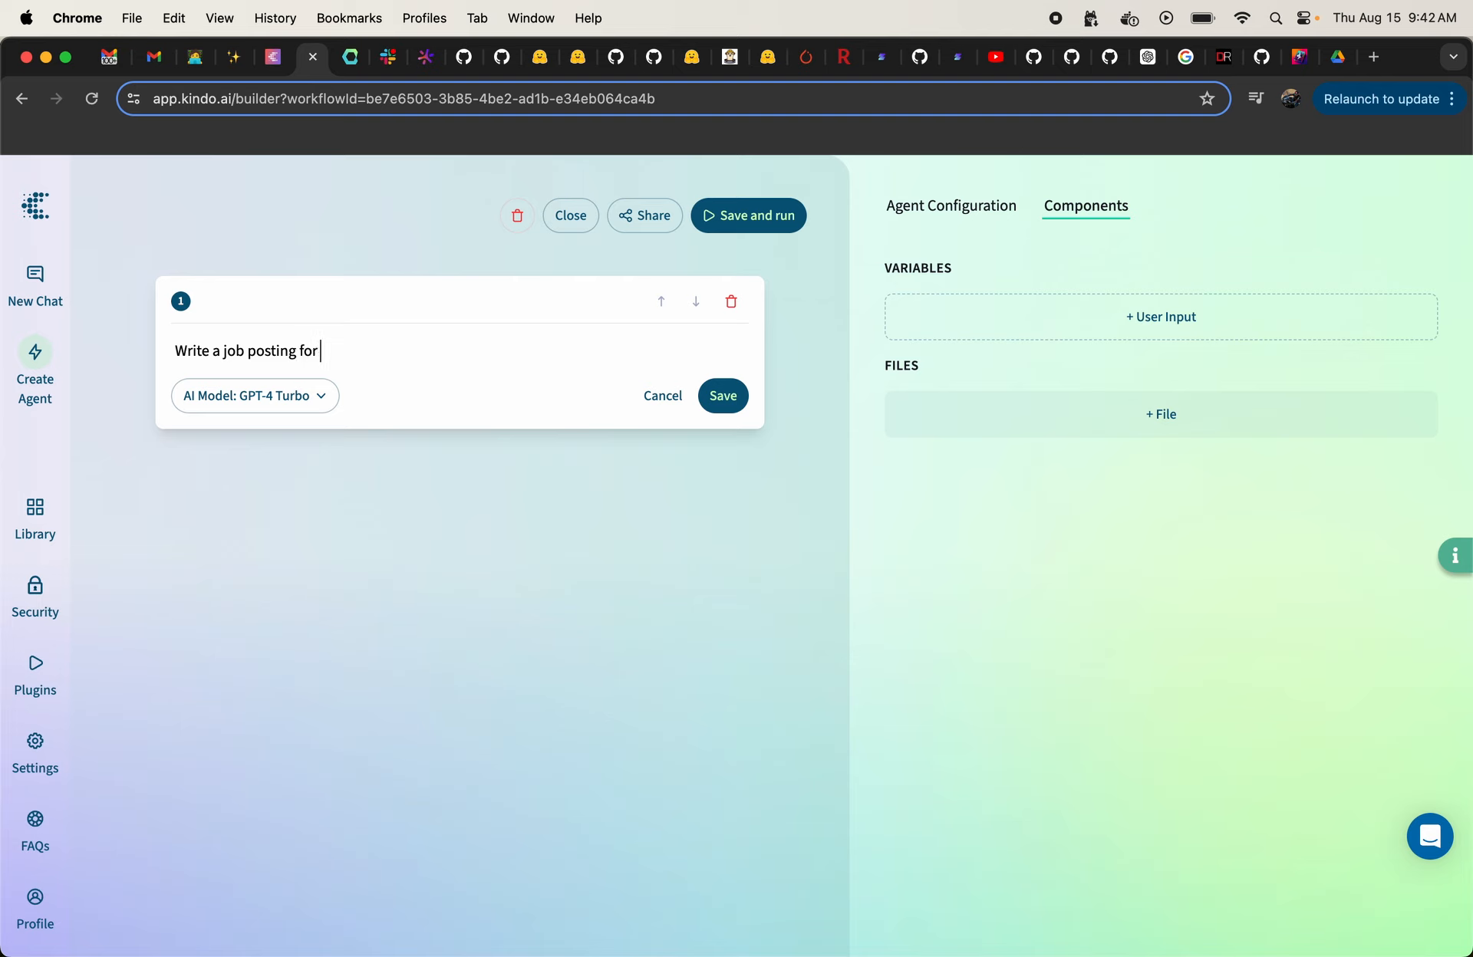
# Step: Append a user input variable named Job to the end of the first step's prompt
pyautogui.click(1113, 325)
pyautogui.click(365, 361)
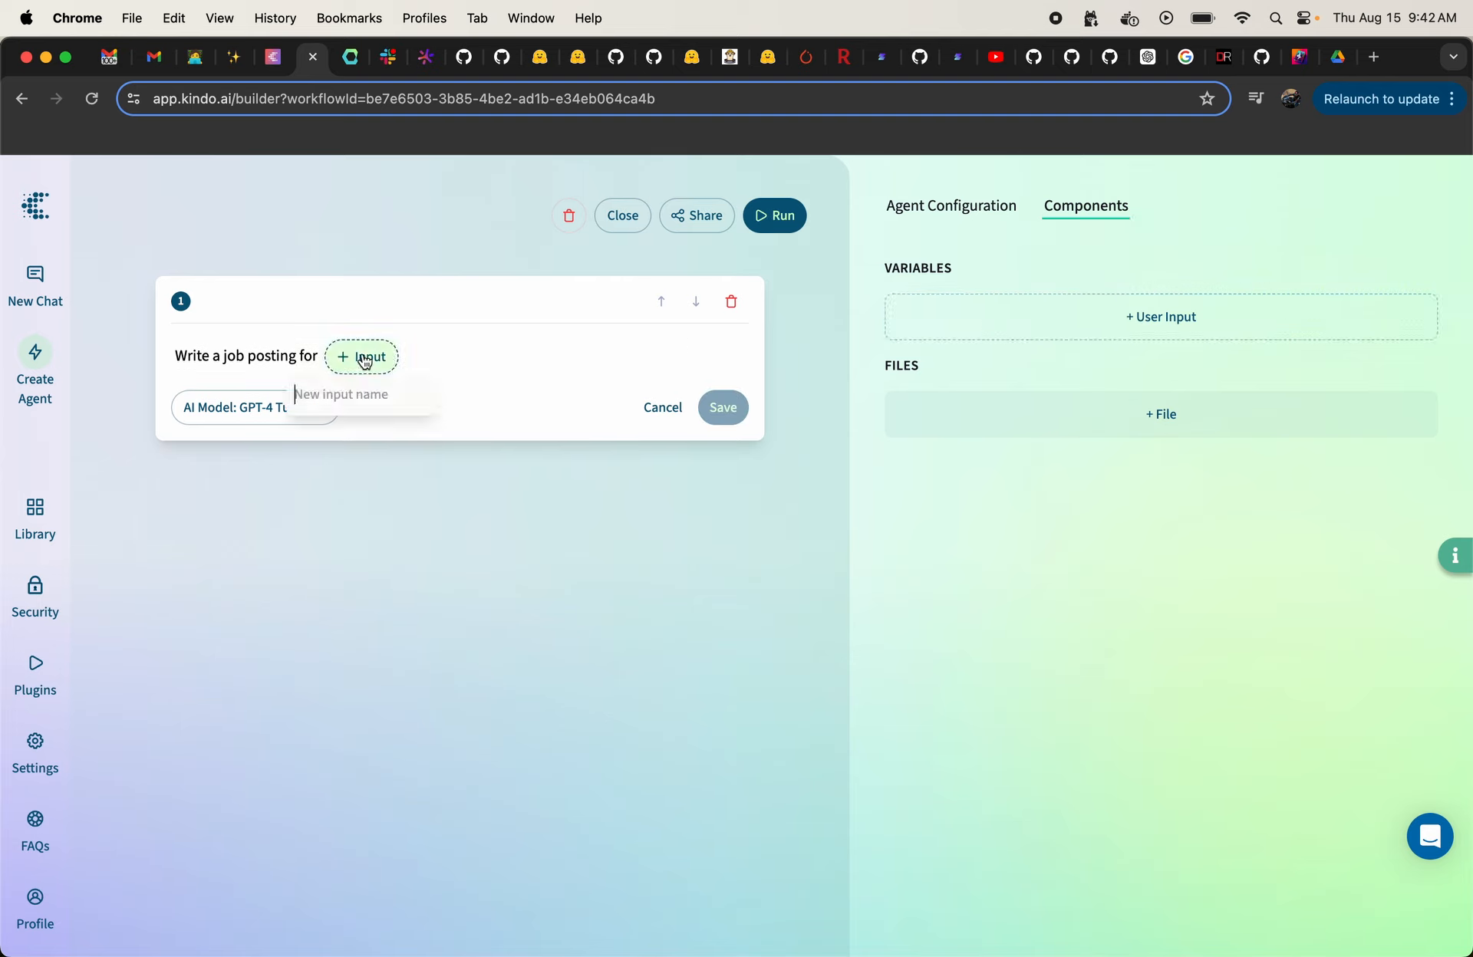
pyautogui.write('Job')
pyautogui.press('Return')
# Step: Set the first step's AI model to Granite 13B Chat v2 and save the step
pyautogui.click(257, 418)
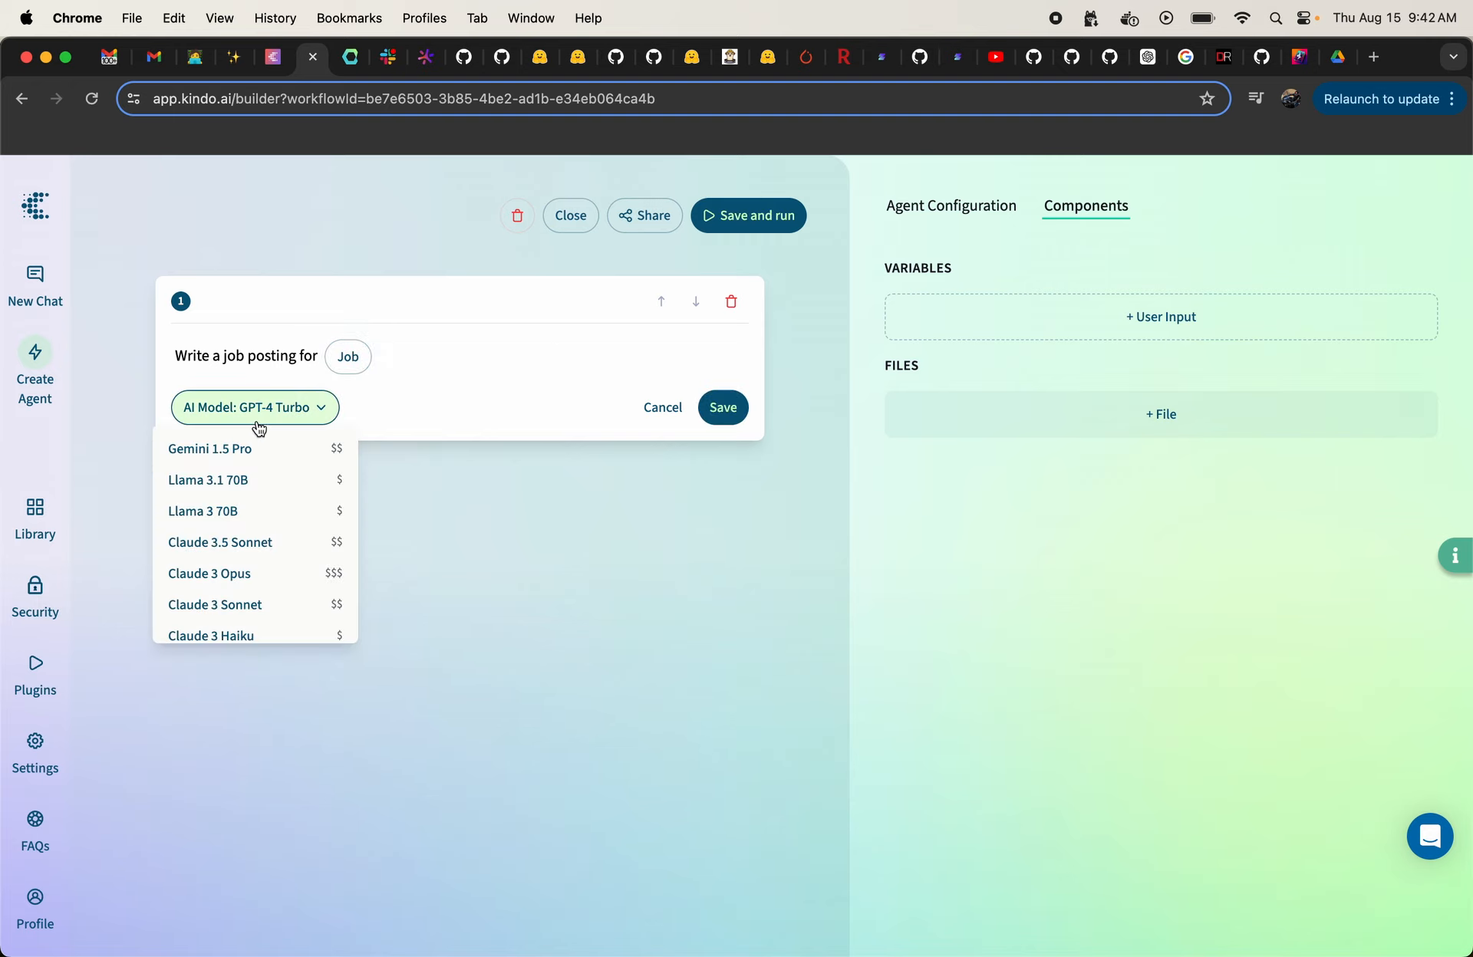
pyautogui.scroll(-5, 263, 480)
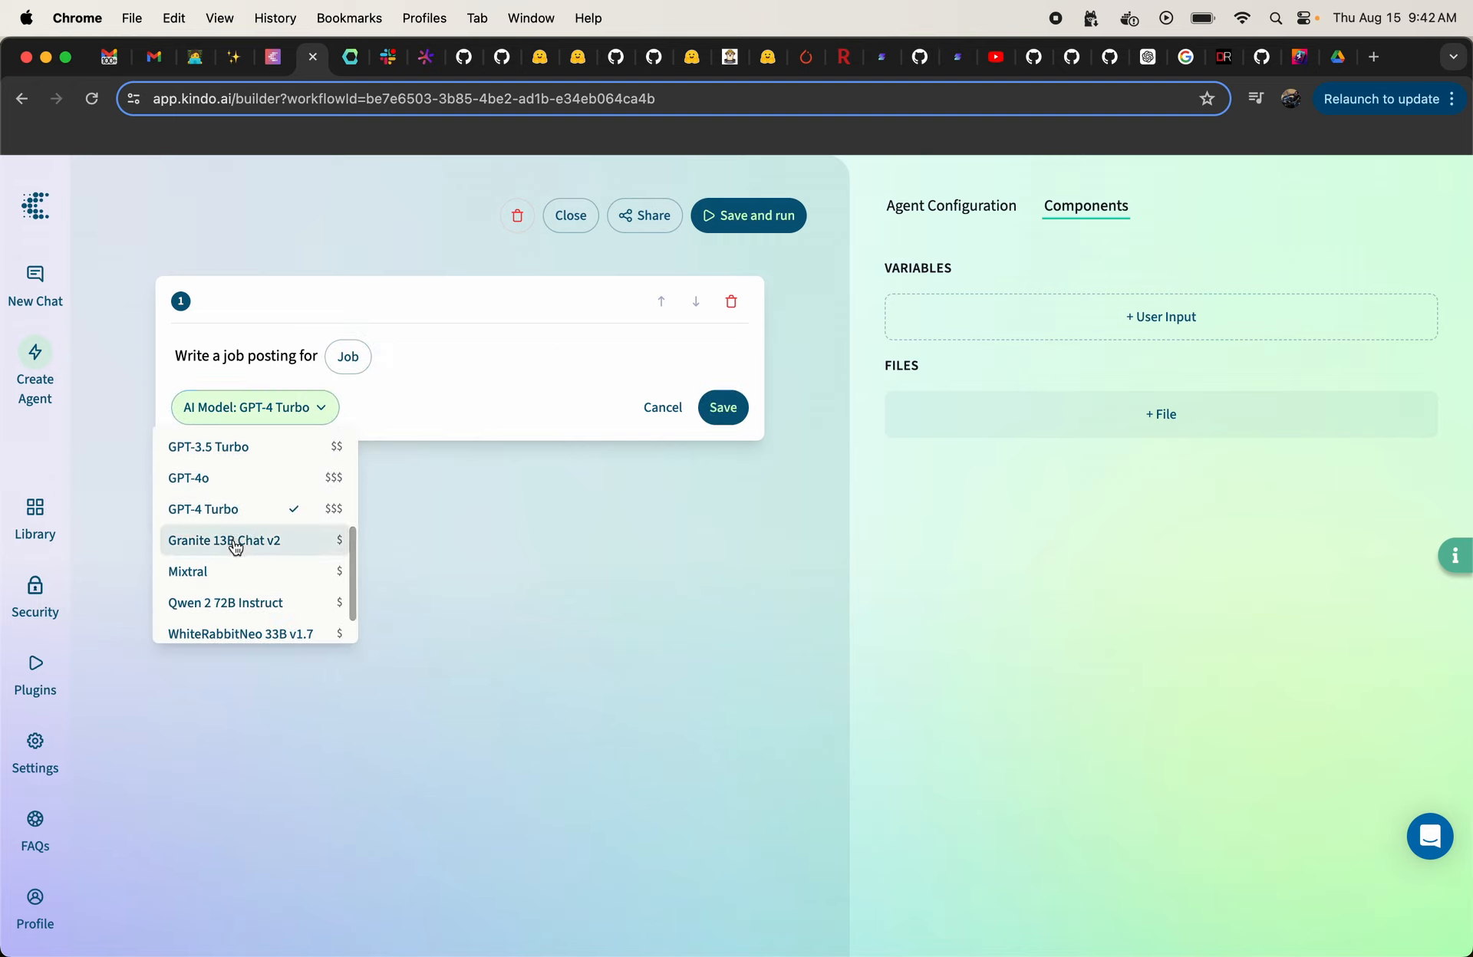
pyautogui.click(236, 547)
pyautogui.click(729, 411)
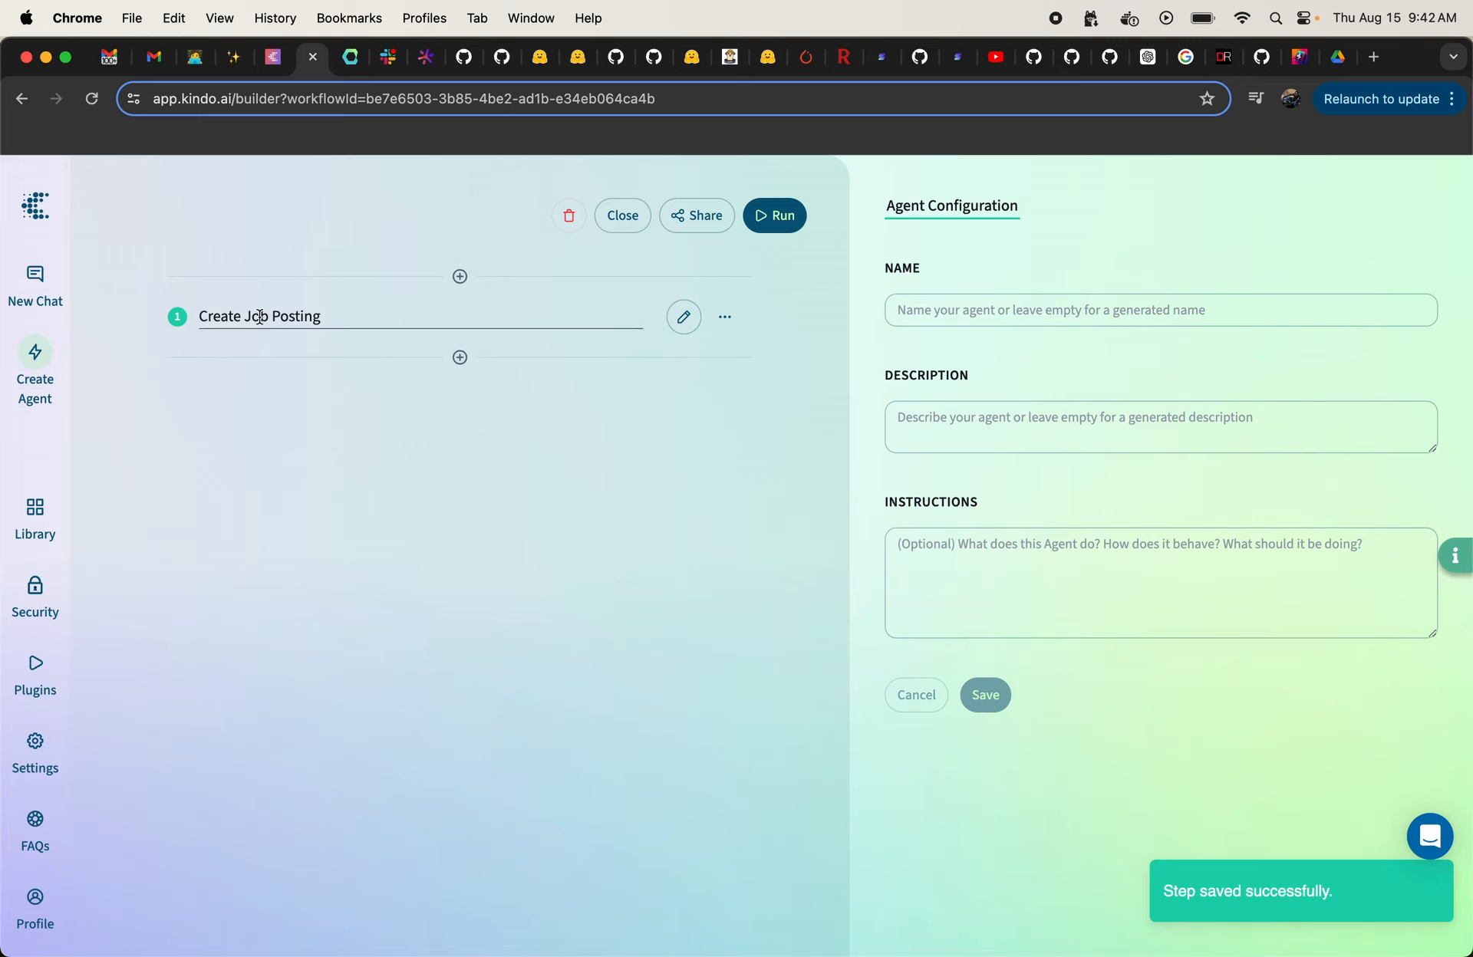
# Step: Add a second step below Create Job Posting and set its AI model to Granite 13B Chat v2
pyautogui.click(461, 357)
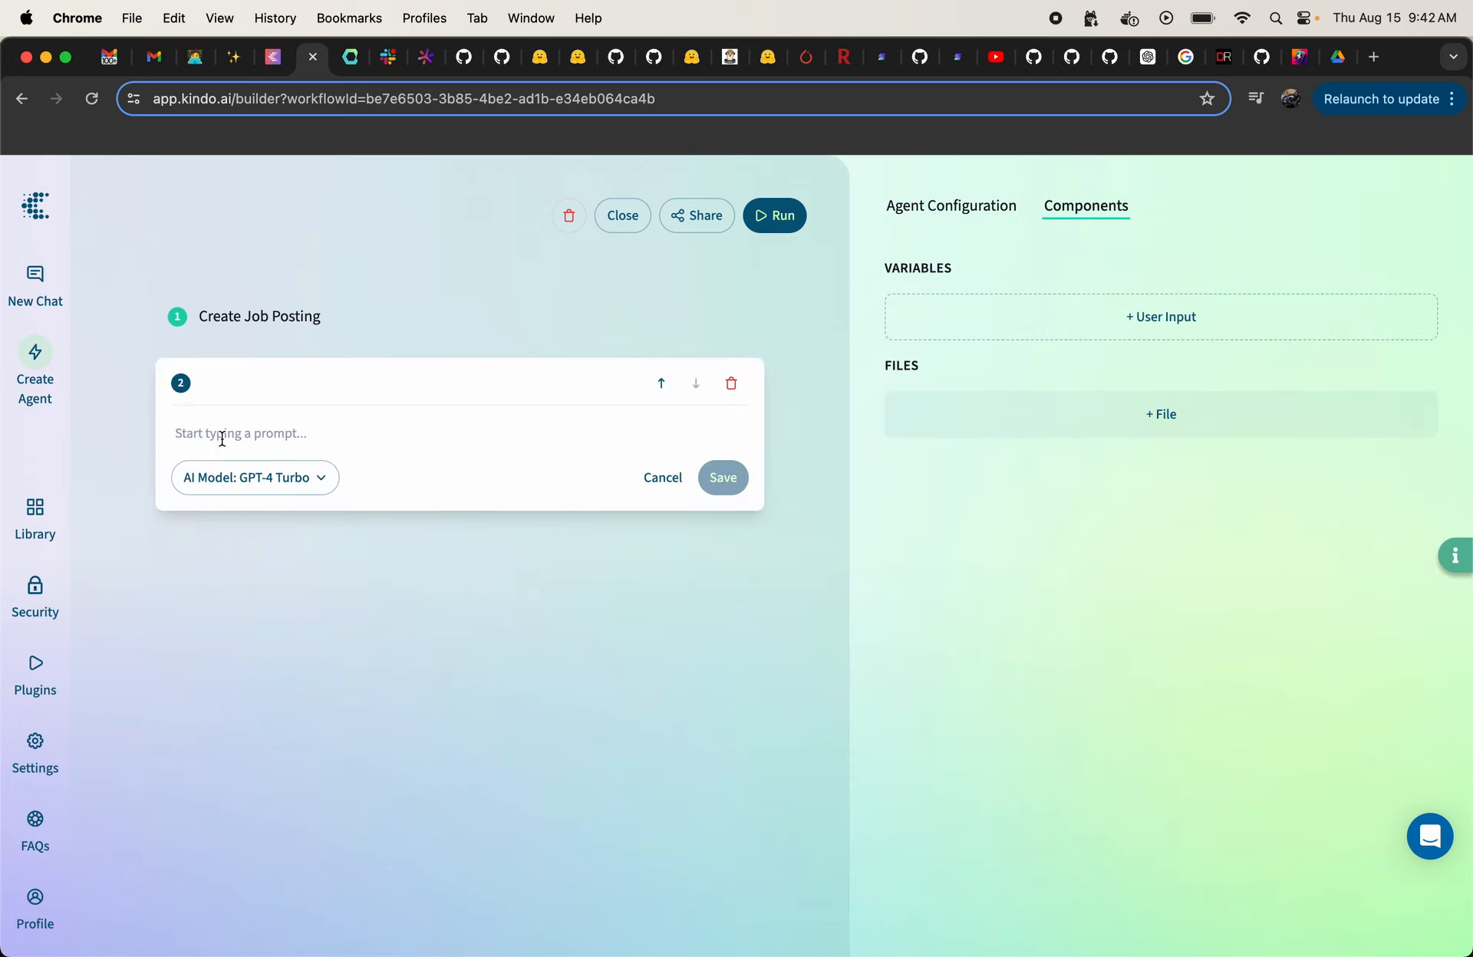
pyautogui.click(257, 477)
pyautogui.scroll(-5, 246, 587)
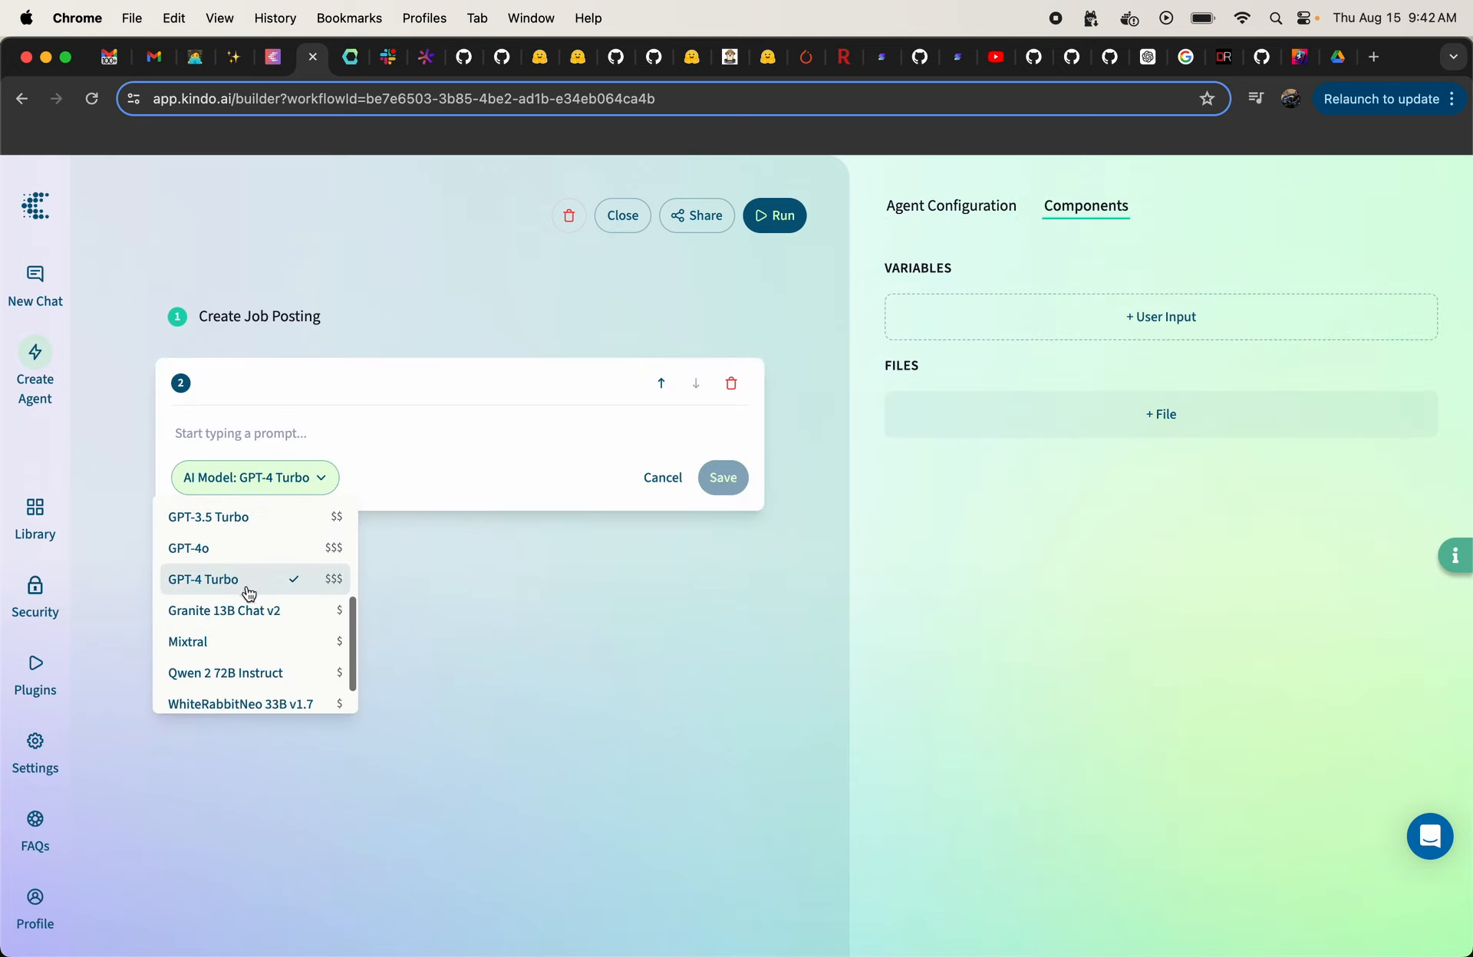
pyautogui.click(241, 605)
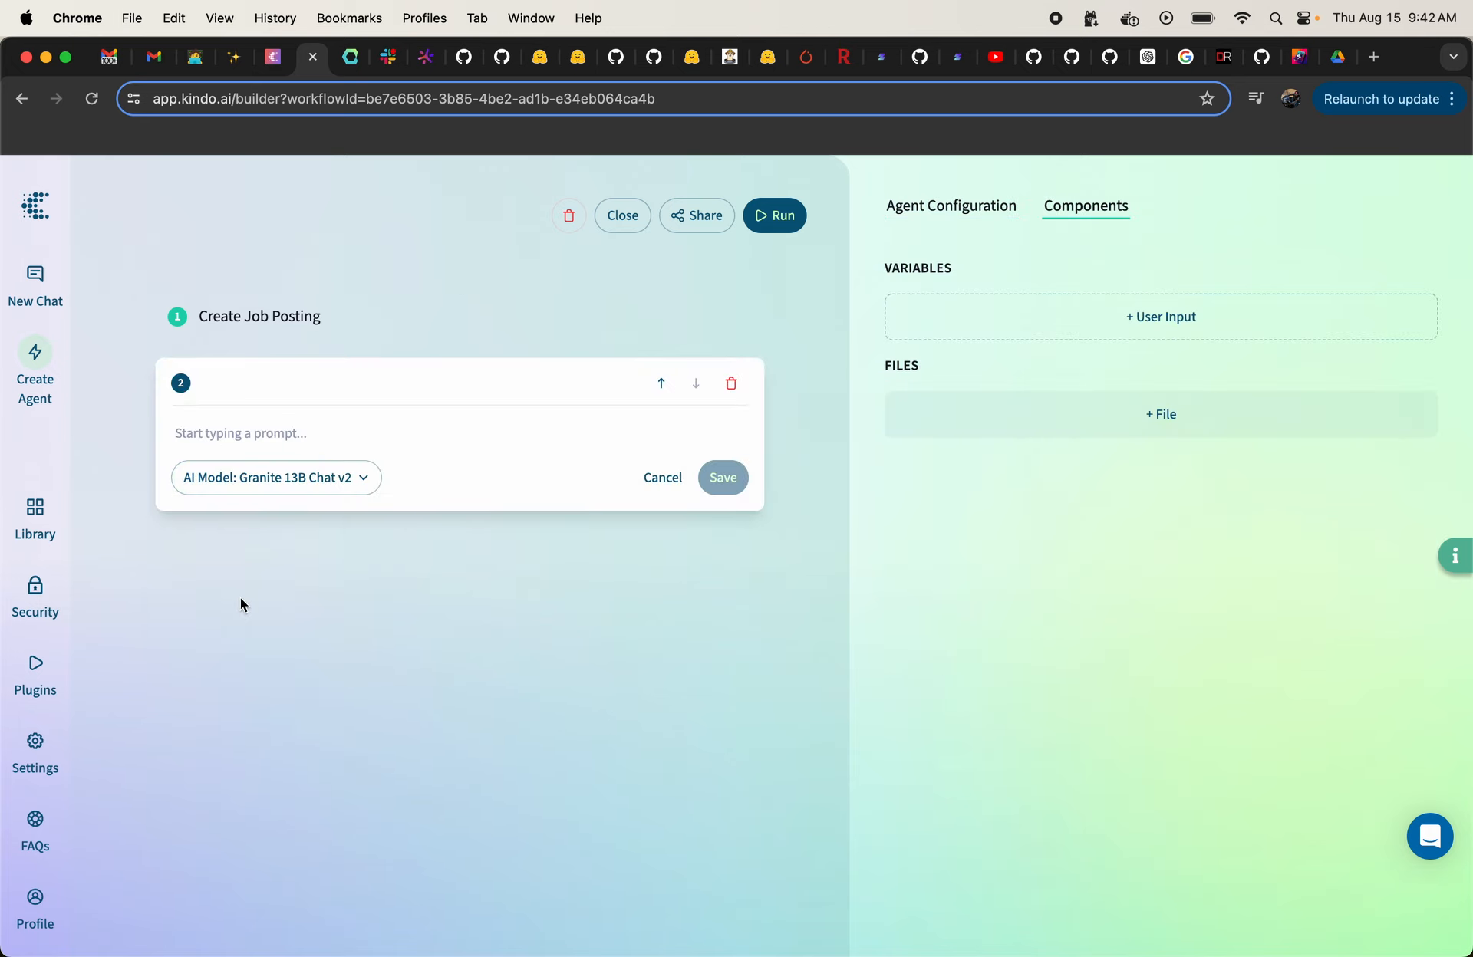
# Step: Enter "Write a one paragraph summary of this job posting" as the second step's prompt and save the step
pyautogui.click(215, 437)
pyautogui.write('Write a')
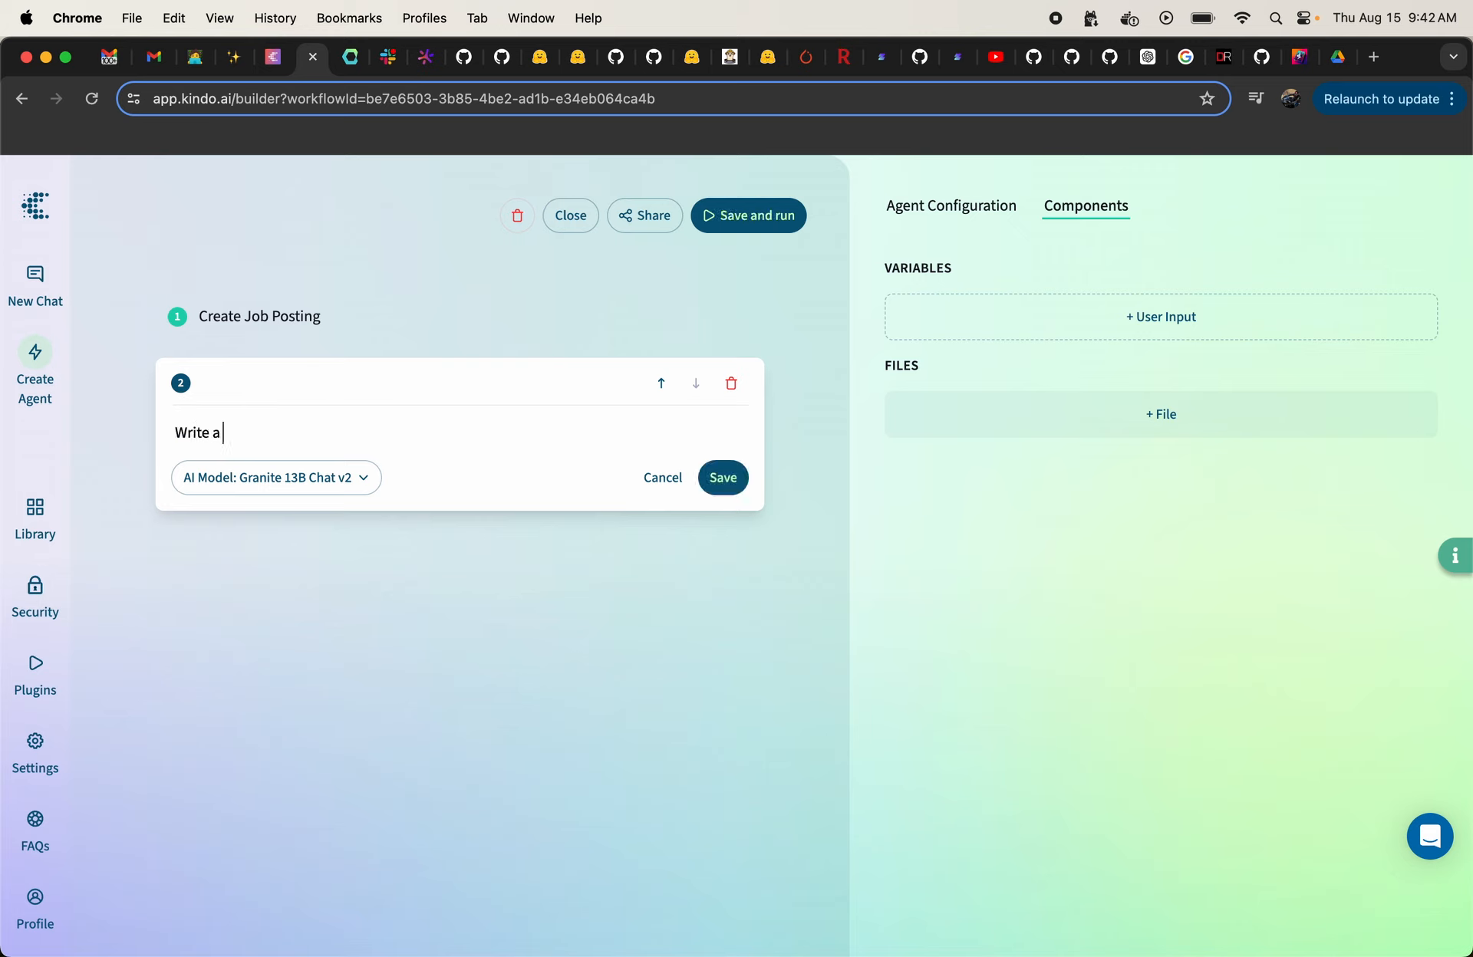
pyautogui.write(' one paragraph summary of t')
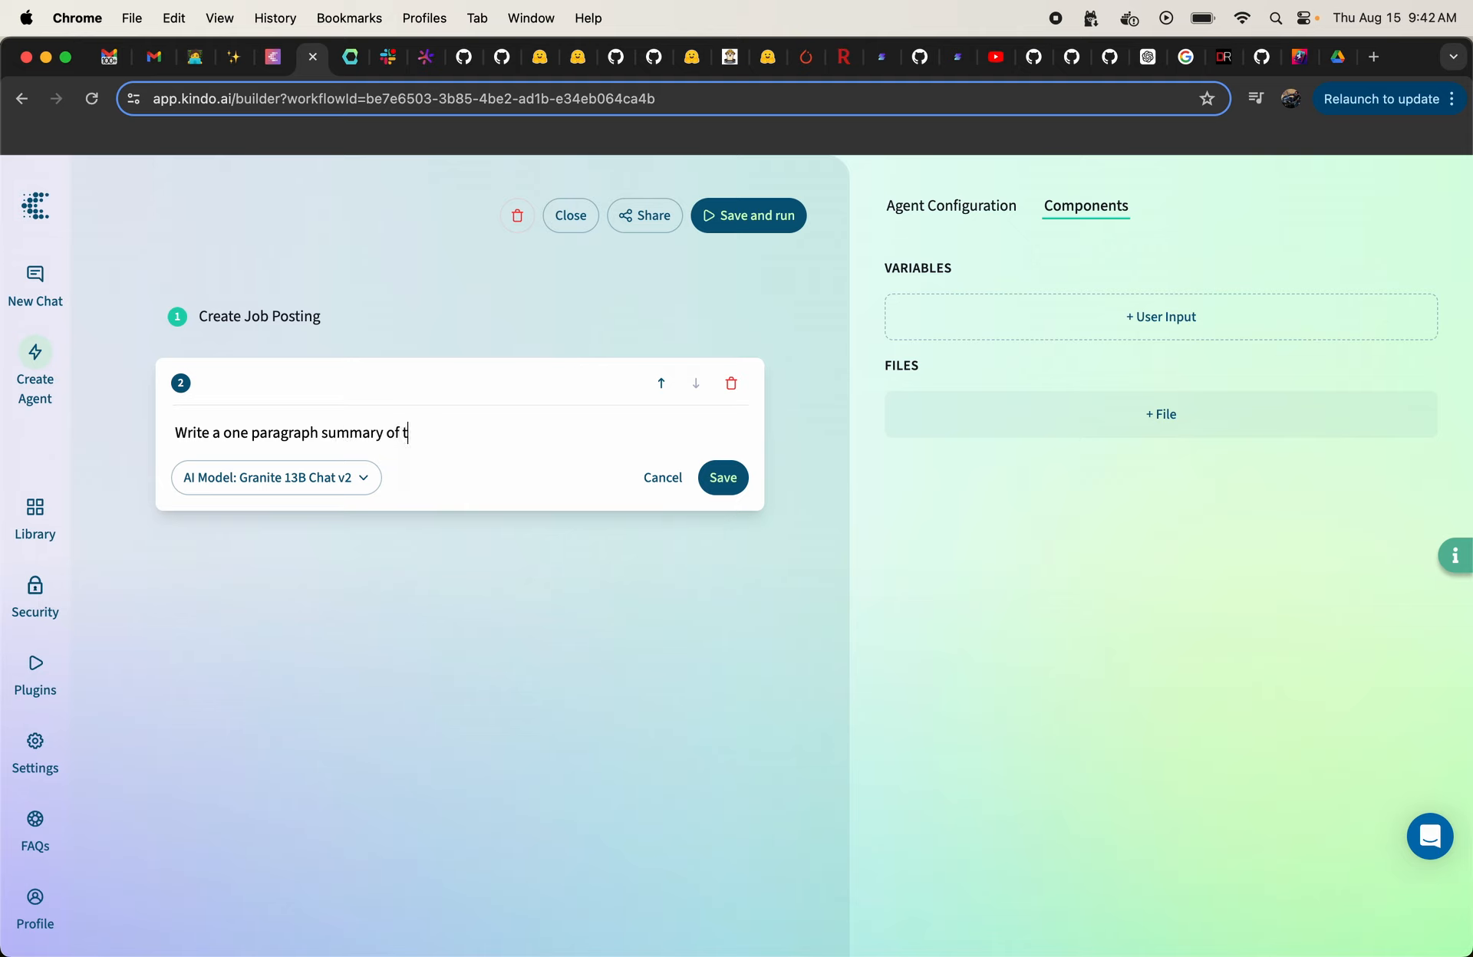
pyautogui.write('his job posting')
pyautogui.click(722, 477)
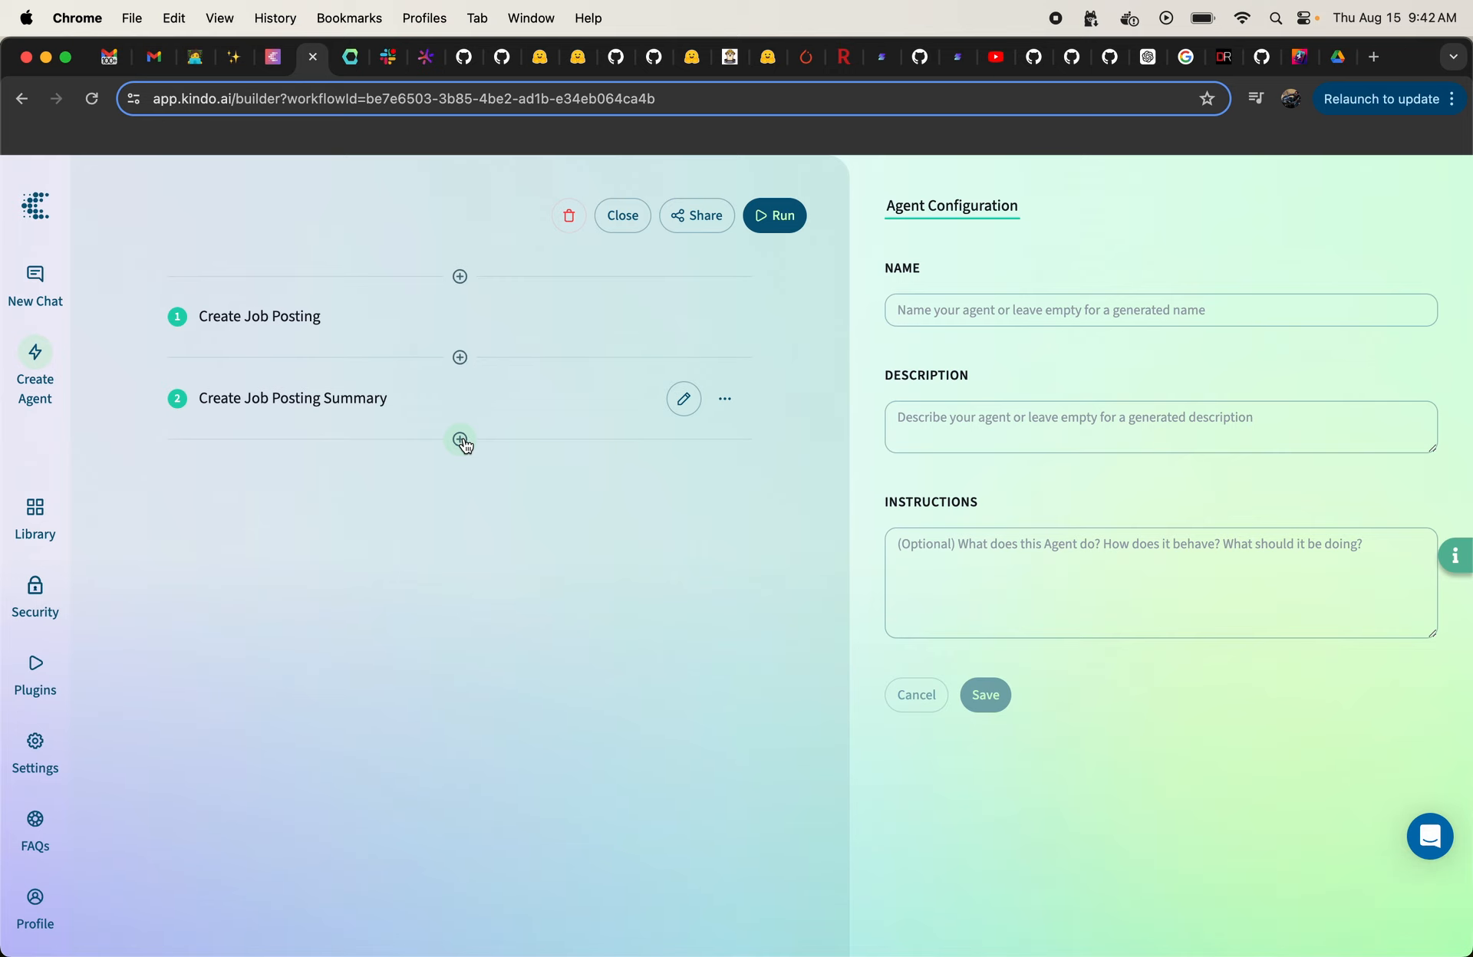
# Step: Add a third step below Create Job Posting Summary and set its AI model to Granite 13B Chat v2
pyautogui.click(460, 440)
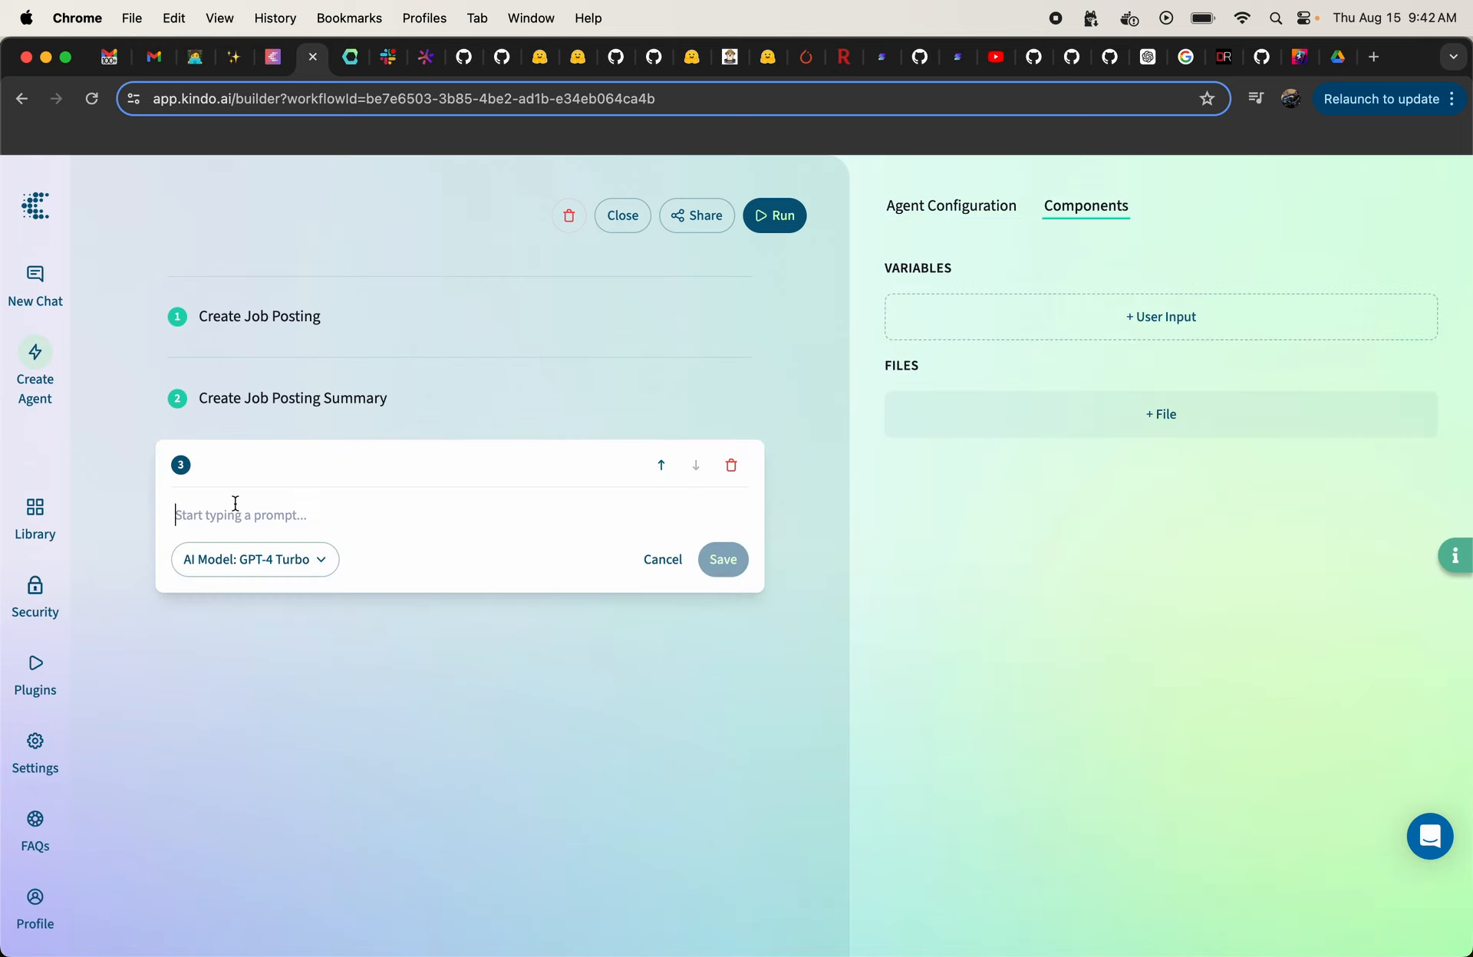
pyautogui.click(317, 560)
pyautogui.scroll(-5, 279, 684)
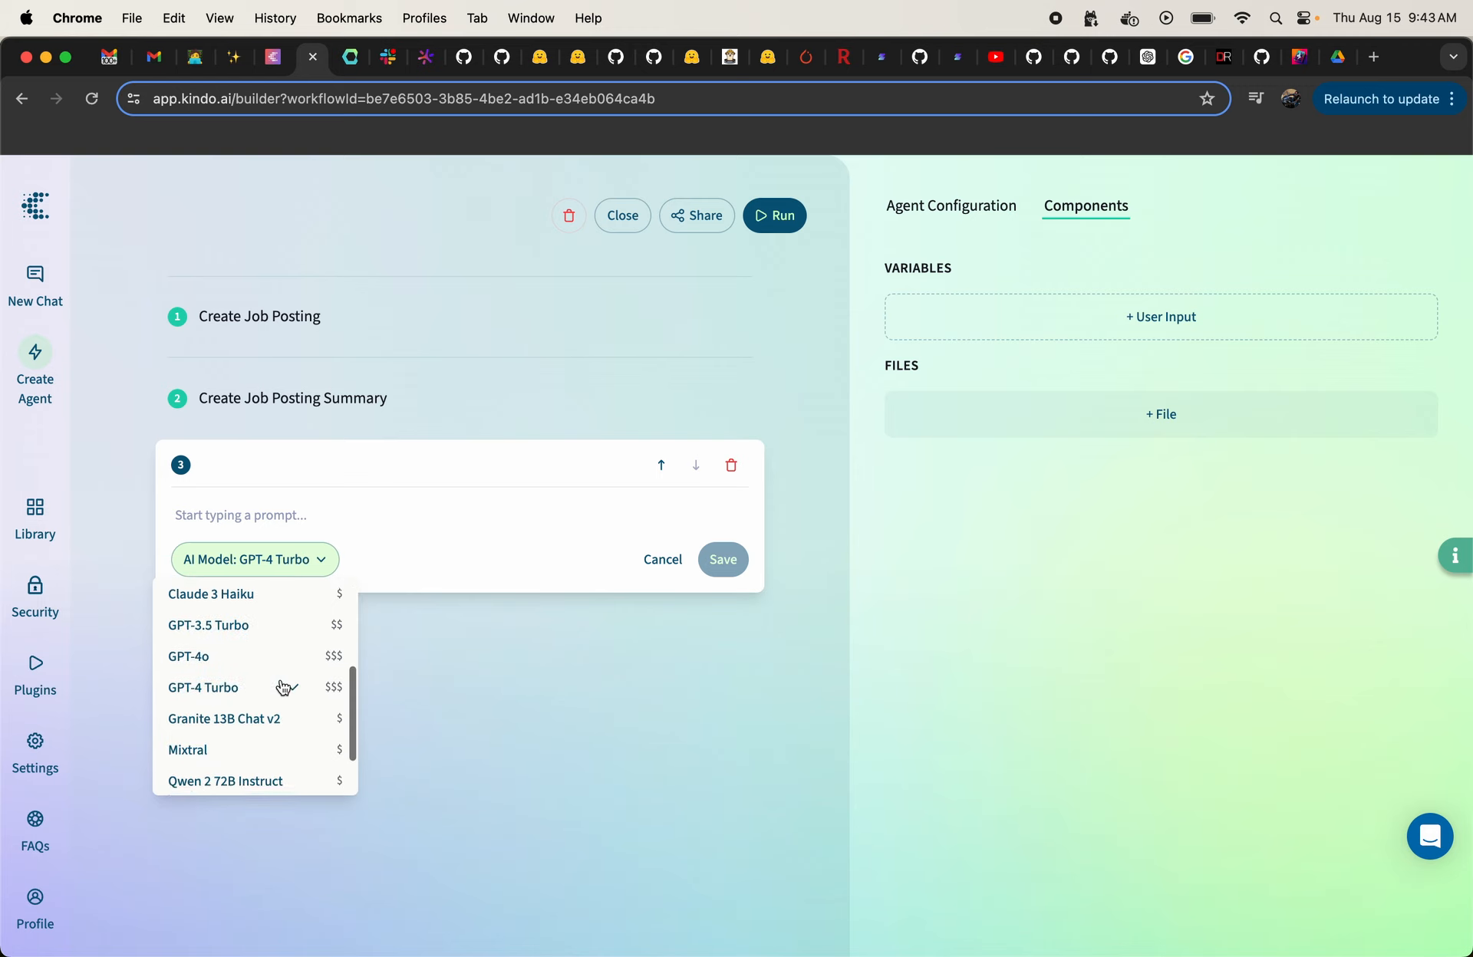
pyautogui.click(264, 704)
# Step: Enter "Translate this job posting into" as the third step's prompt
pyautogui.click(223, 508)
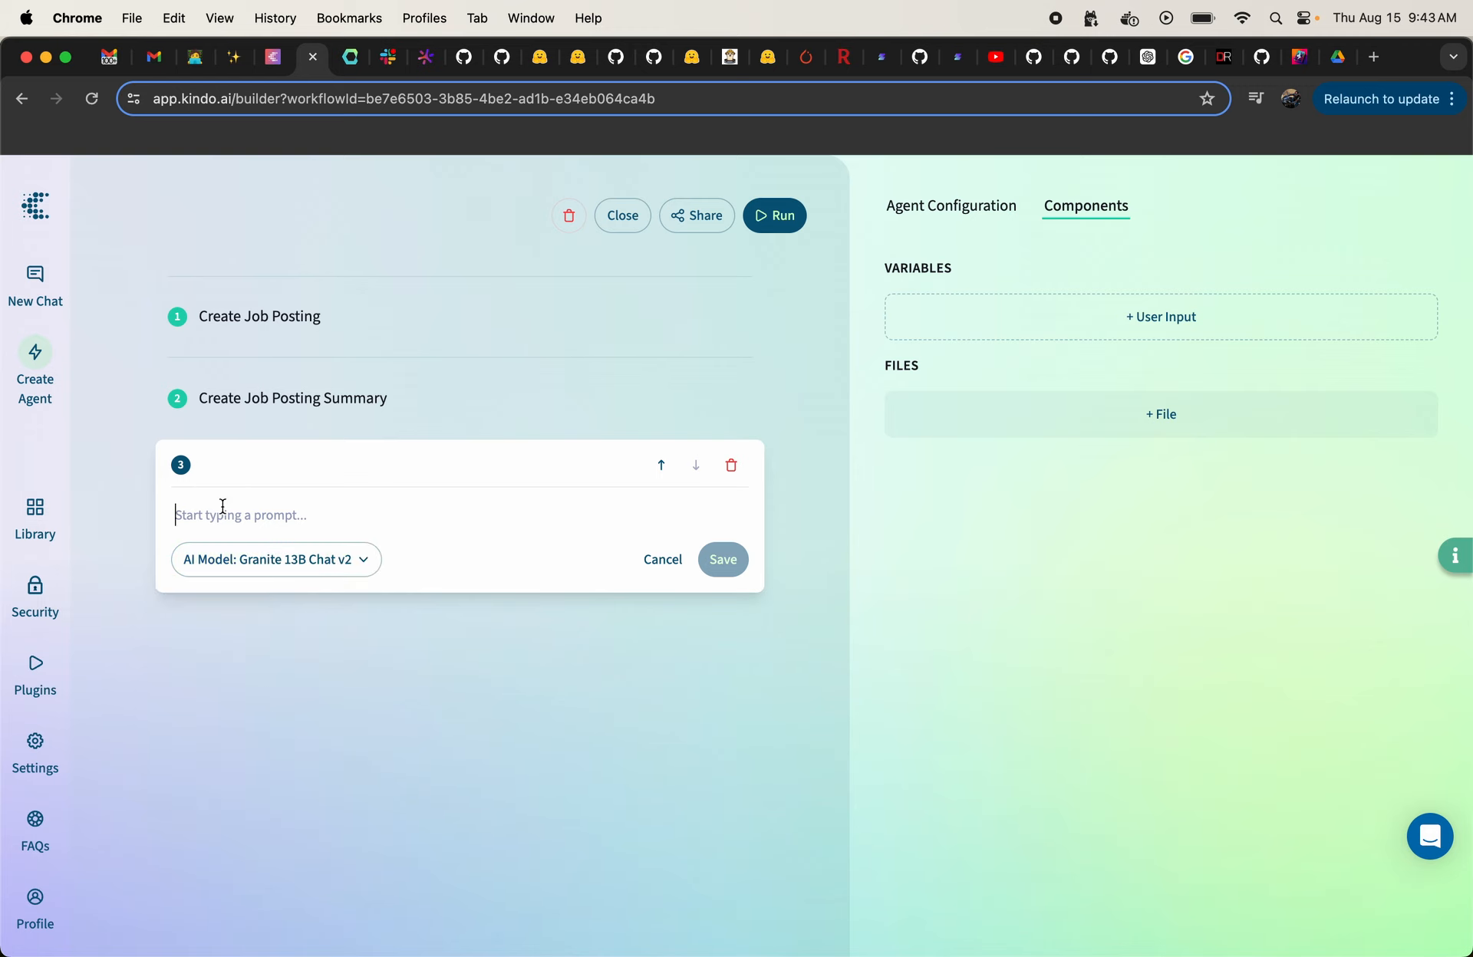
pyautogui.write('TRans')
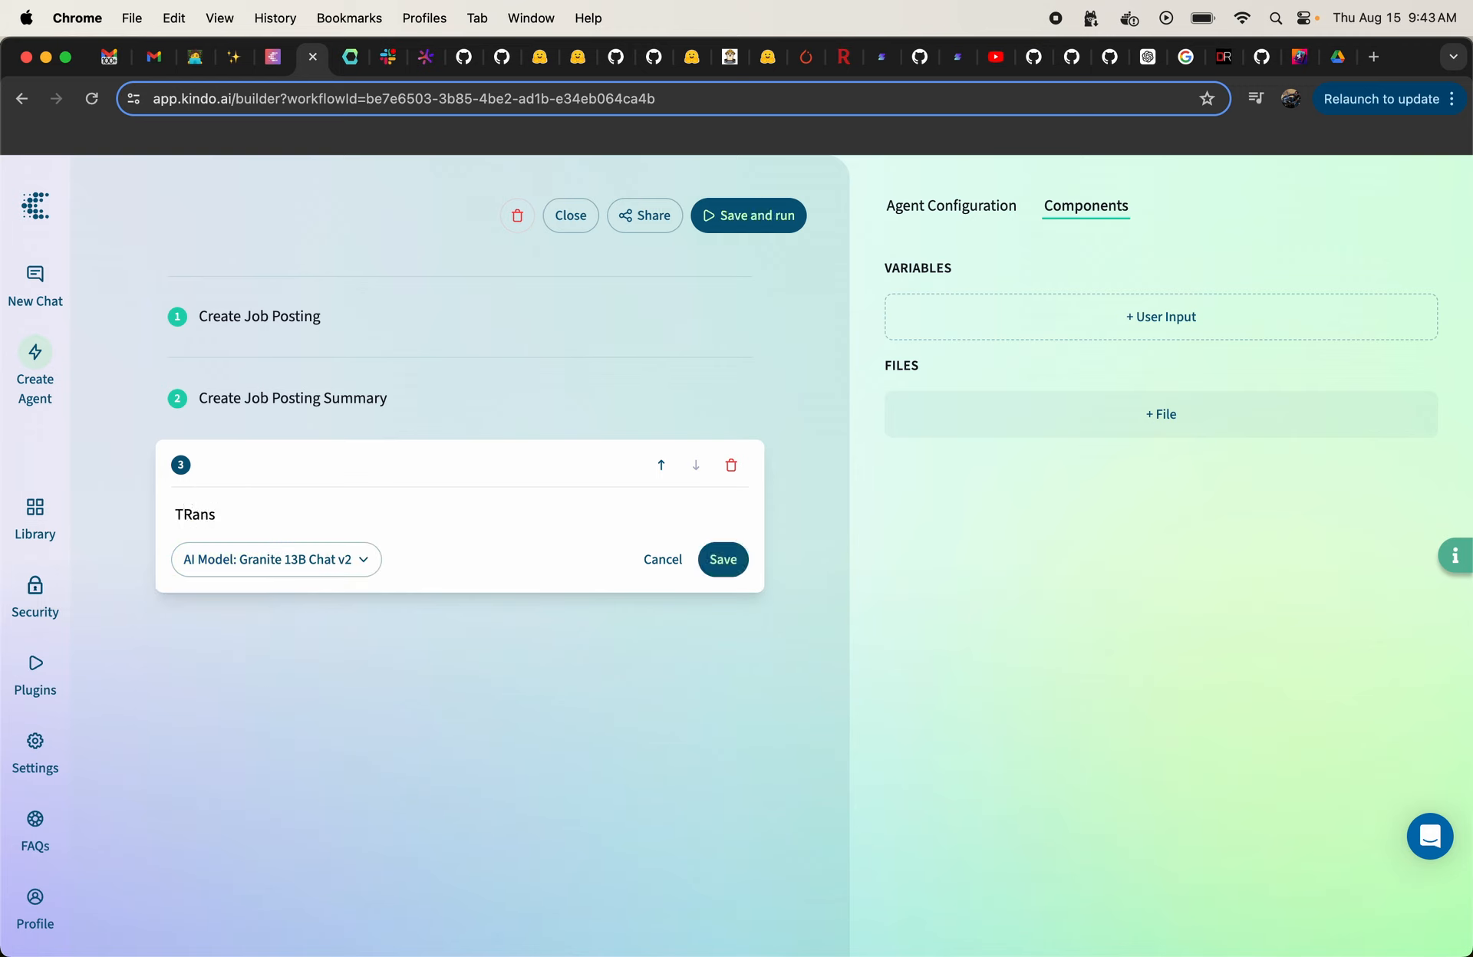
pyautogui.press('BackSpace')
pyautogui.press('BackSpace')
pyautogui.press('BackSpace')
pyautogui.press('BackSpace')
pyautogui.write('ras')
pyautogui.press('BackSpace')
pyautogui.write('nslate this job posting into')
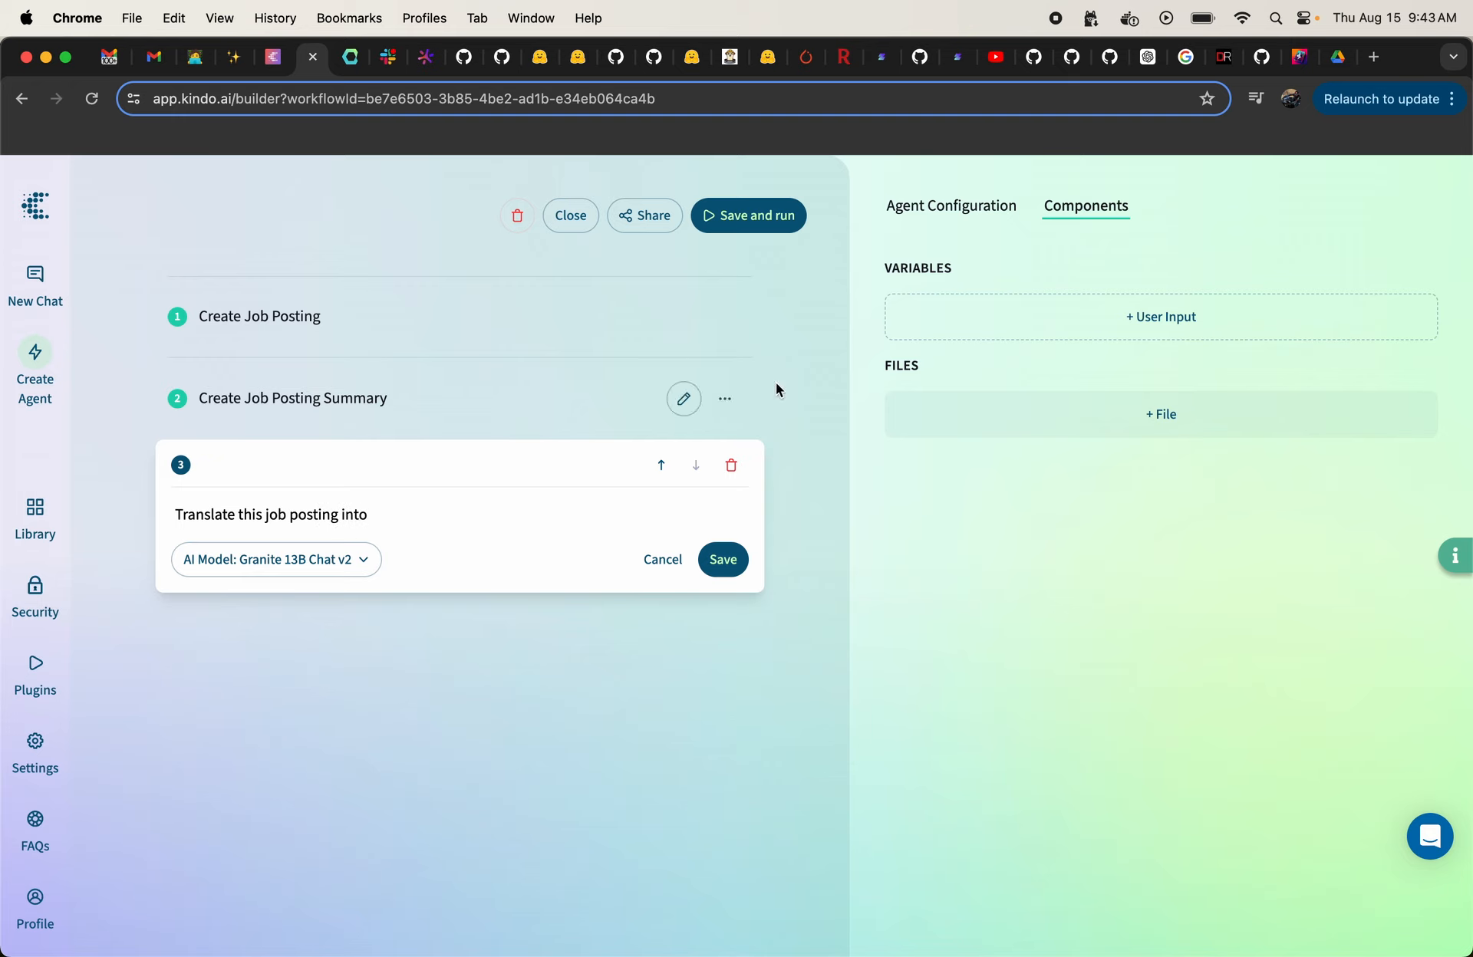
# Step: Append a user input variable named Language to the third step's prompt and save the step
pyautogui.click(1038, 324)
pyautogui.click(417, 523)
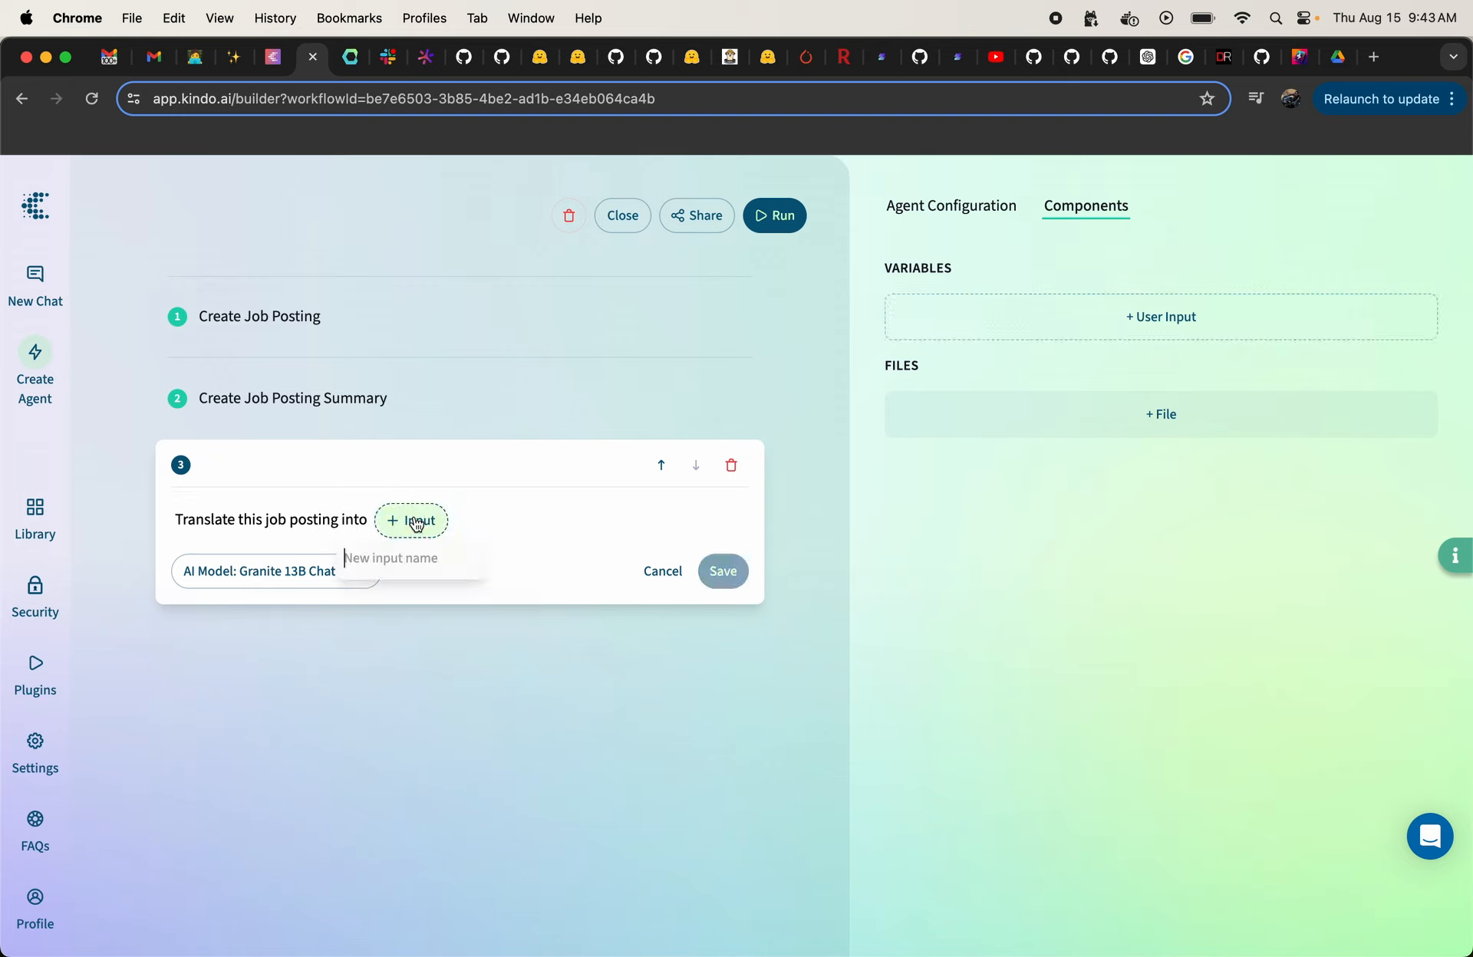
pyautogui.write('Language')
pyautogui.press('Return')
pyautogui.click(724, 571)
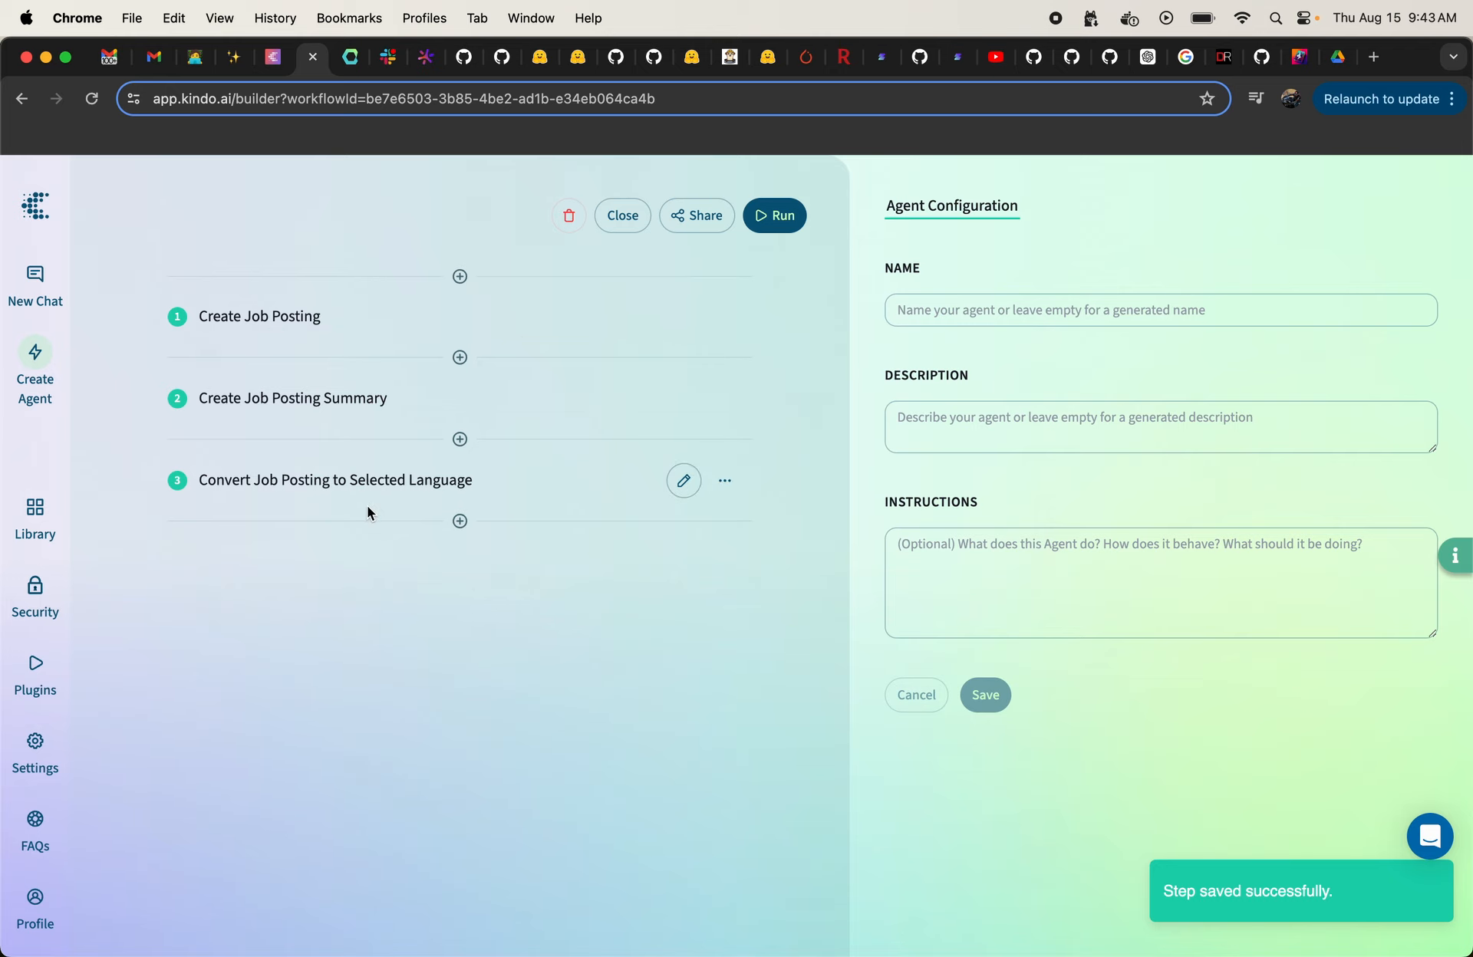
# Step: Run the agent and submit "Helpdesk Representative" as the text value for the Job variable
pyautogui.click(773, 215)
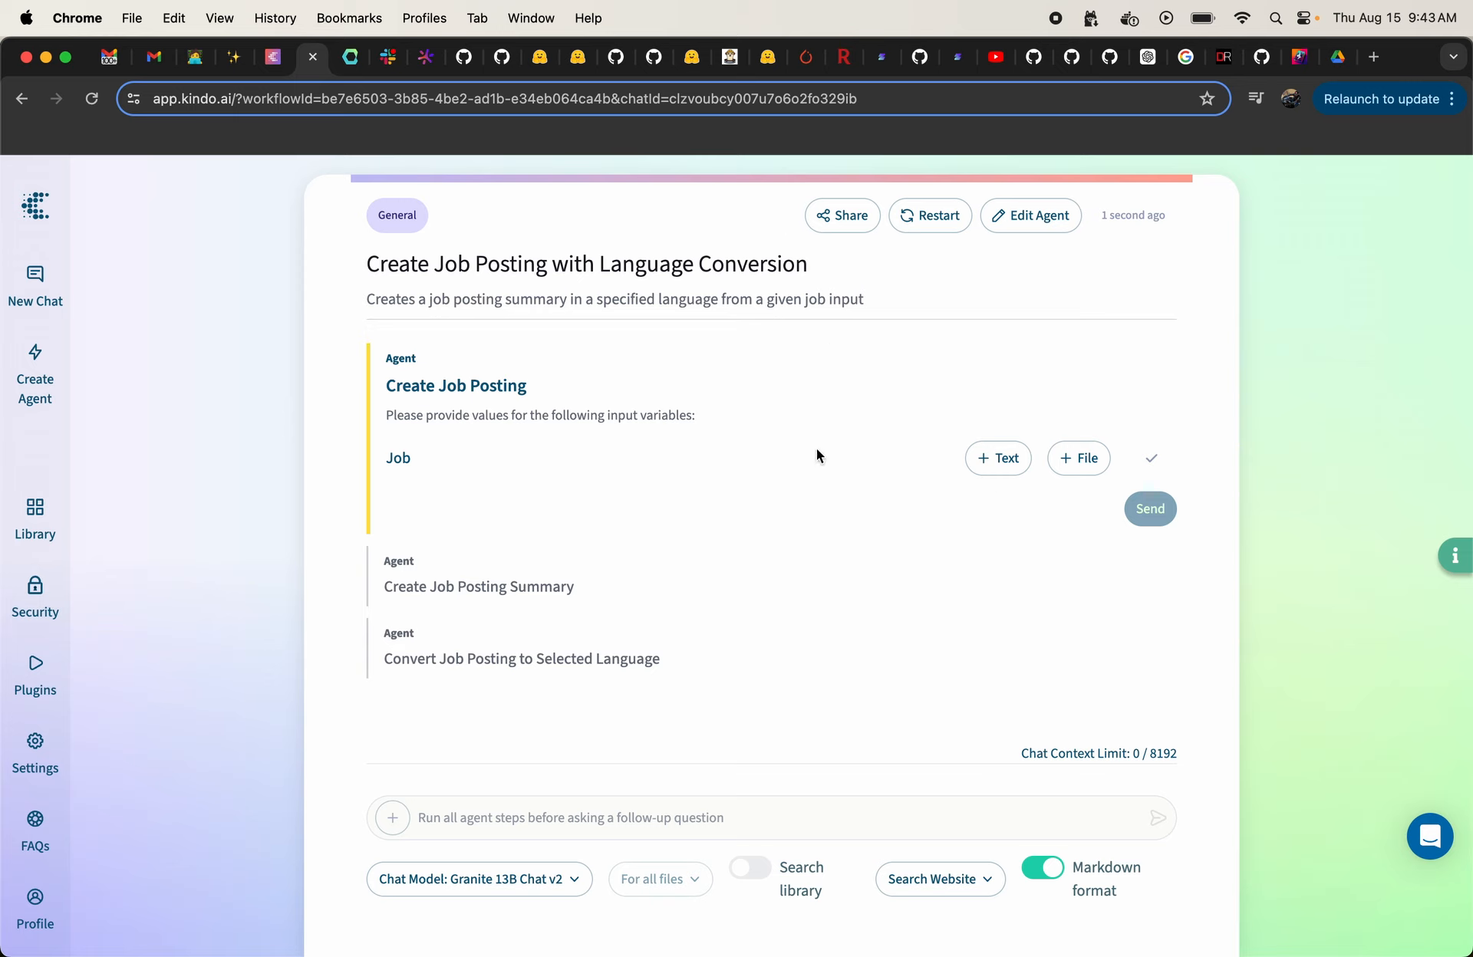
pyautogui.click(997, 457)
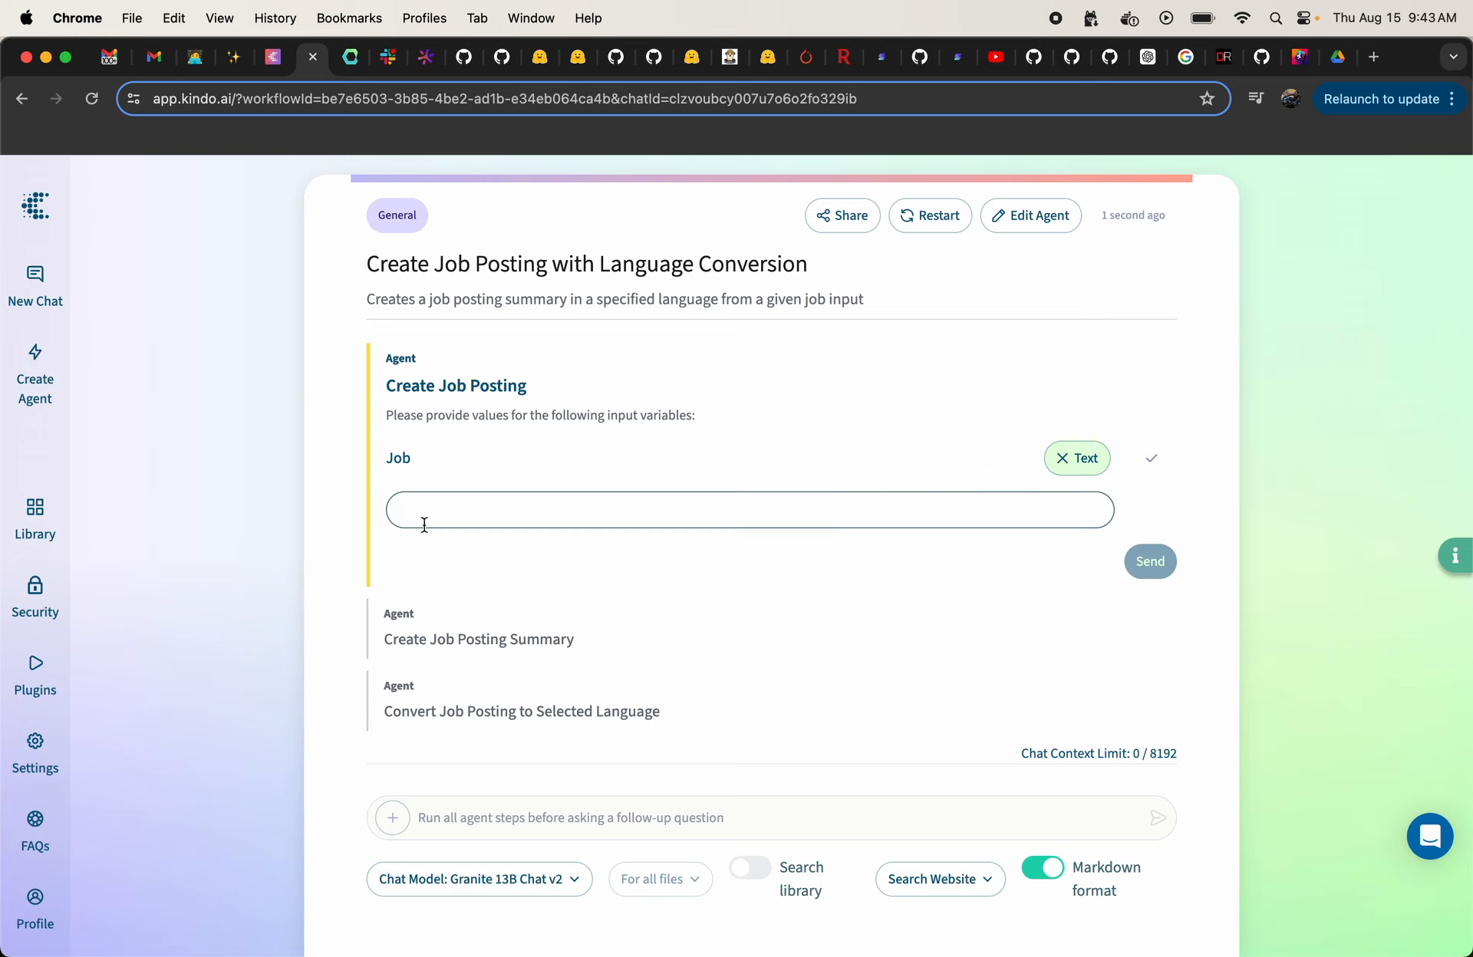
pyautogui.write('Help')
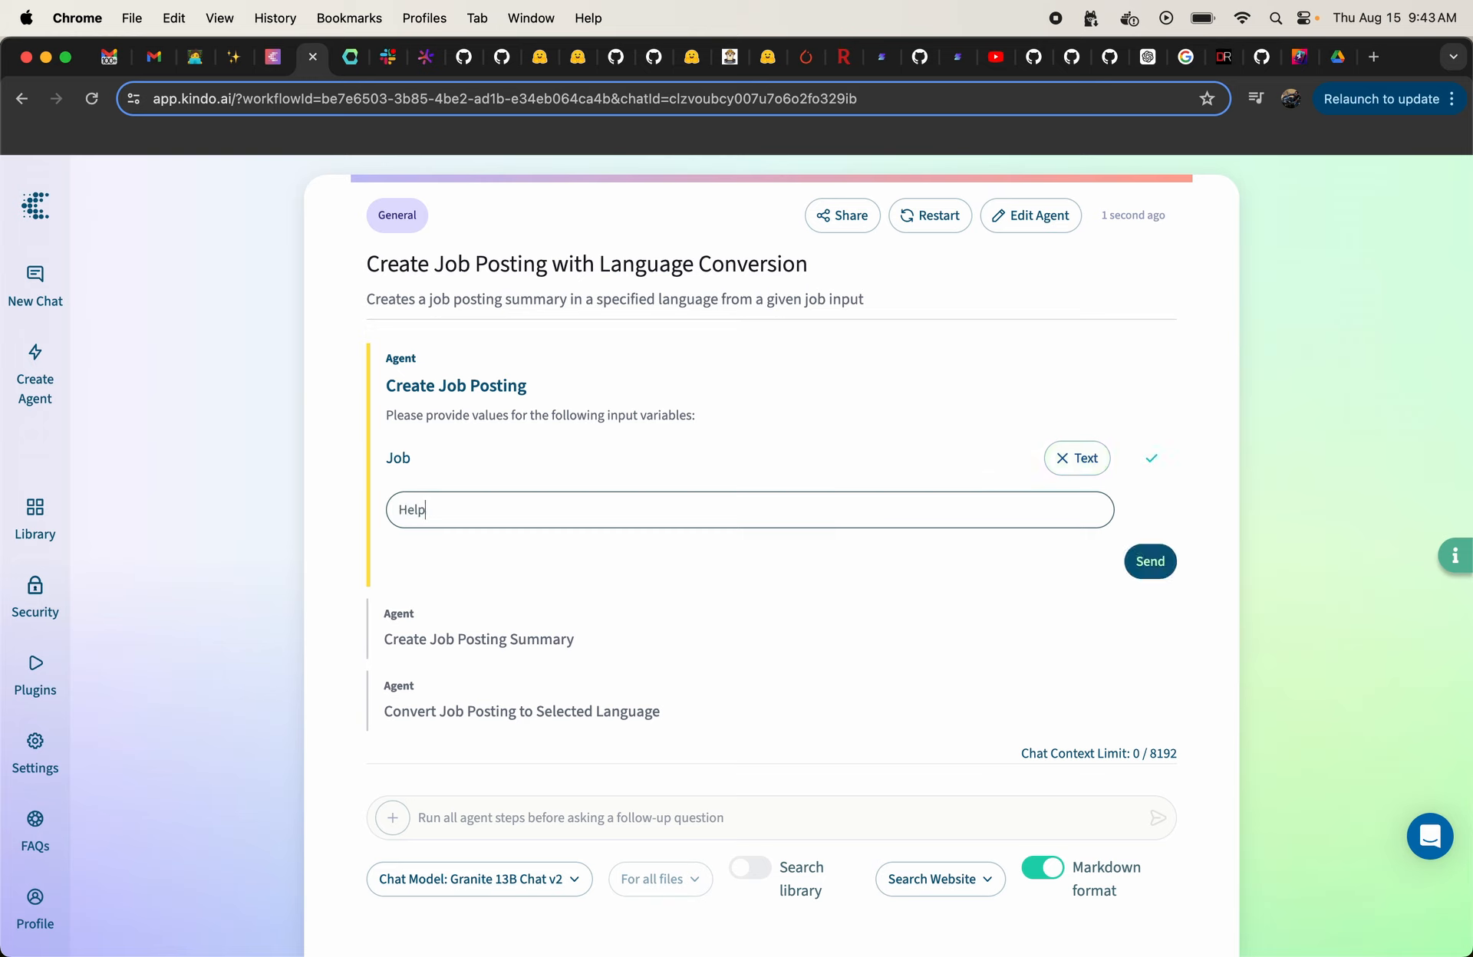
pyautogui.write('desk Representative')
pyautogui.click(1146, 559)
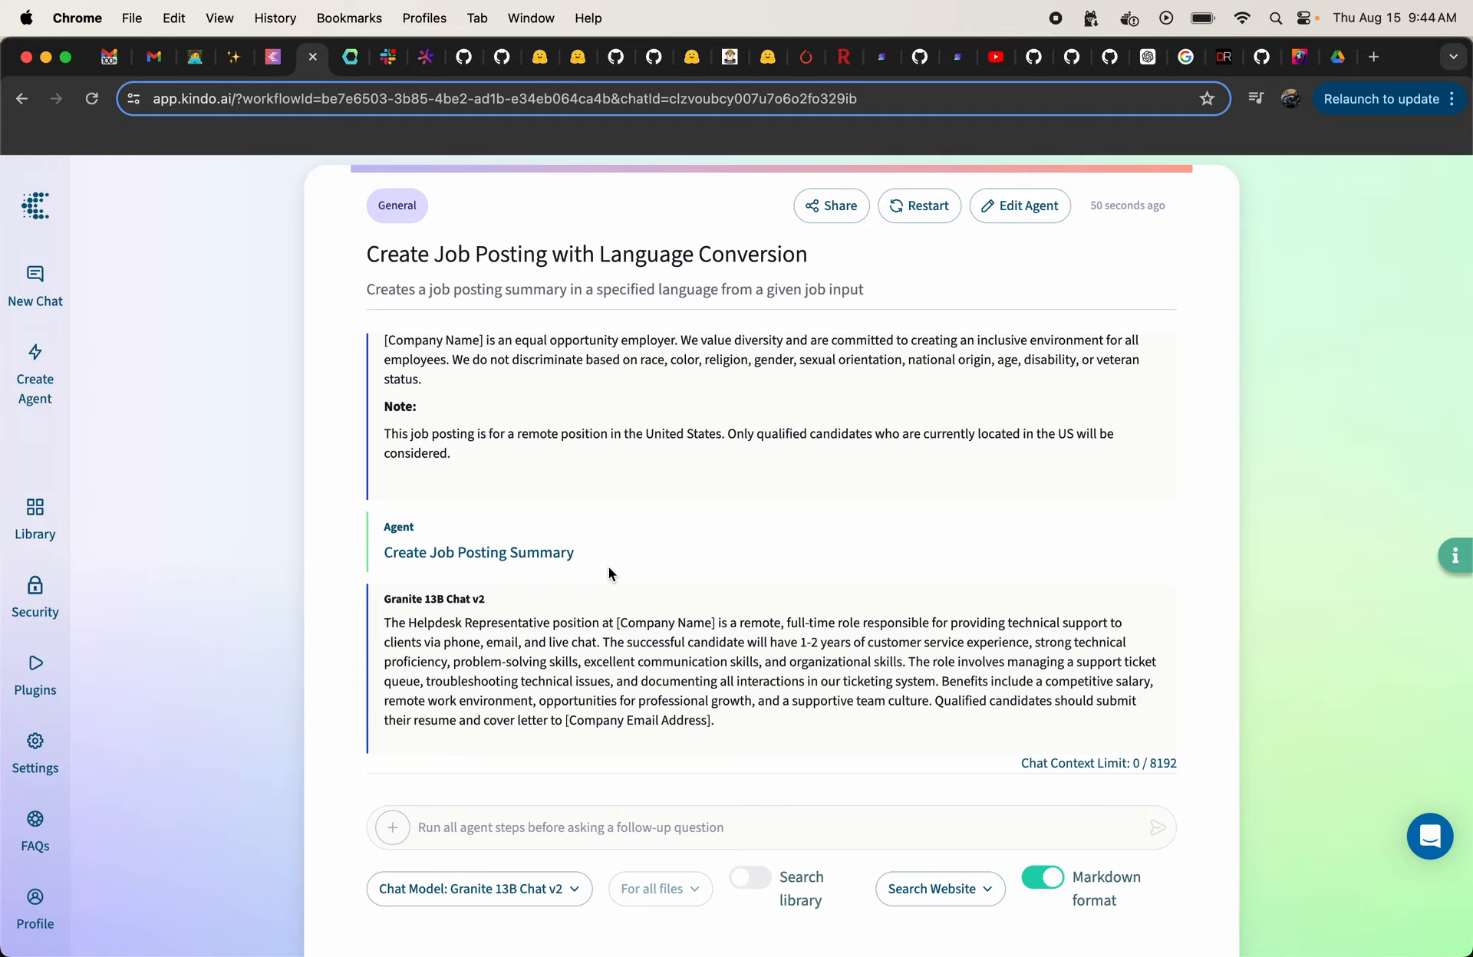
# Step: Submit "Spanish" as the text value for the Language variable and review the translated job posting
pyautogui.scroll(5, 514, 437)
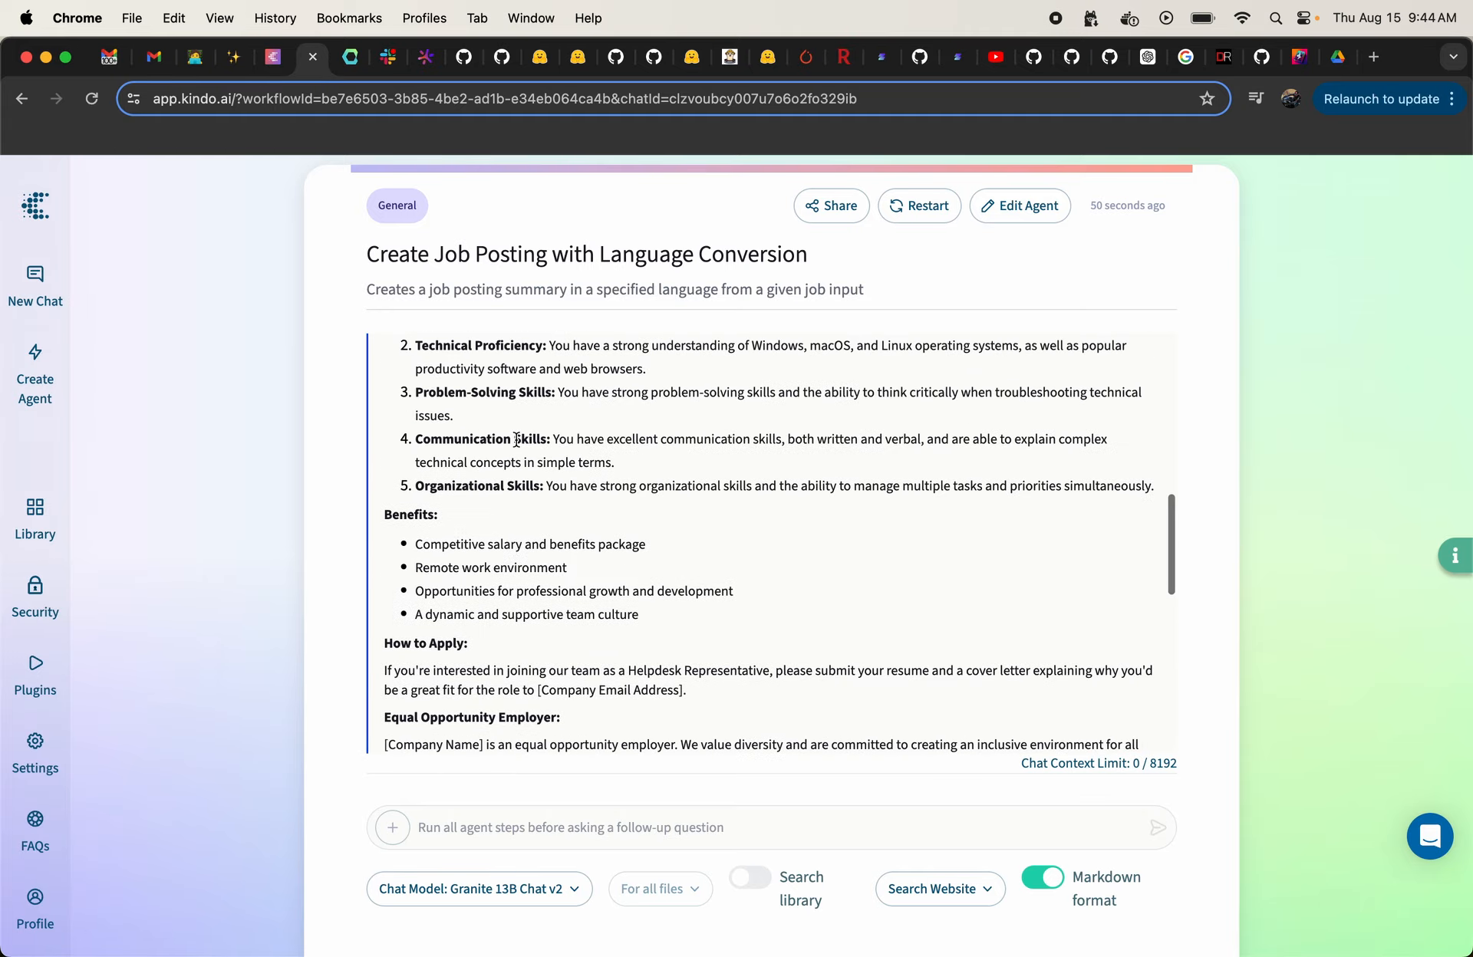
pyautogui.scroll(4, 516, 439)
pyautogui.scroll(-15, 516, 438)
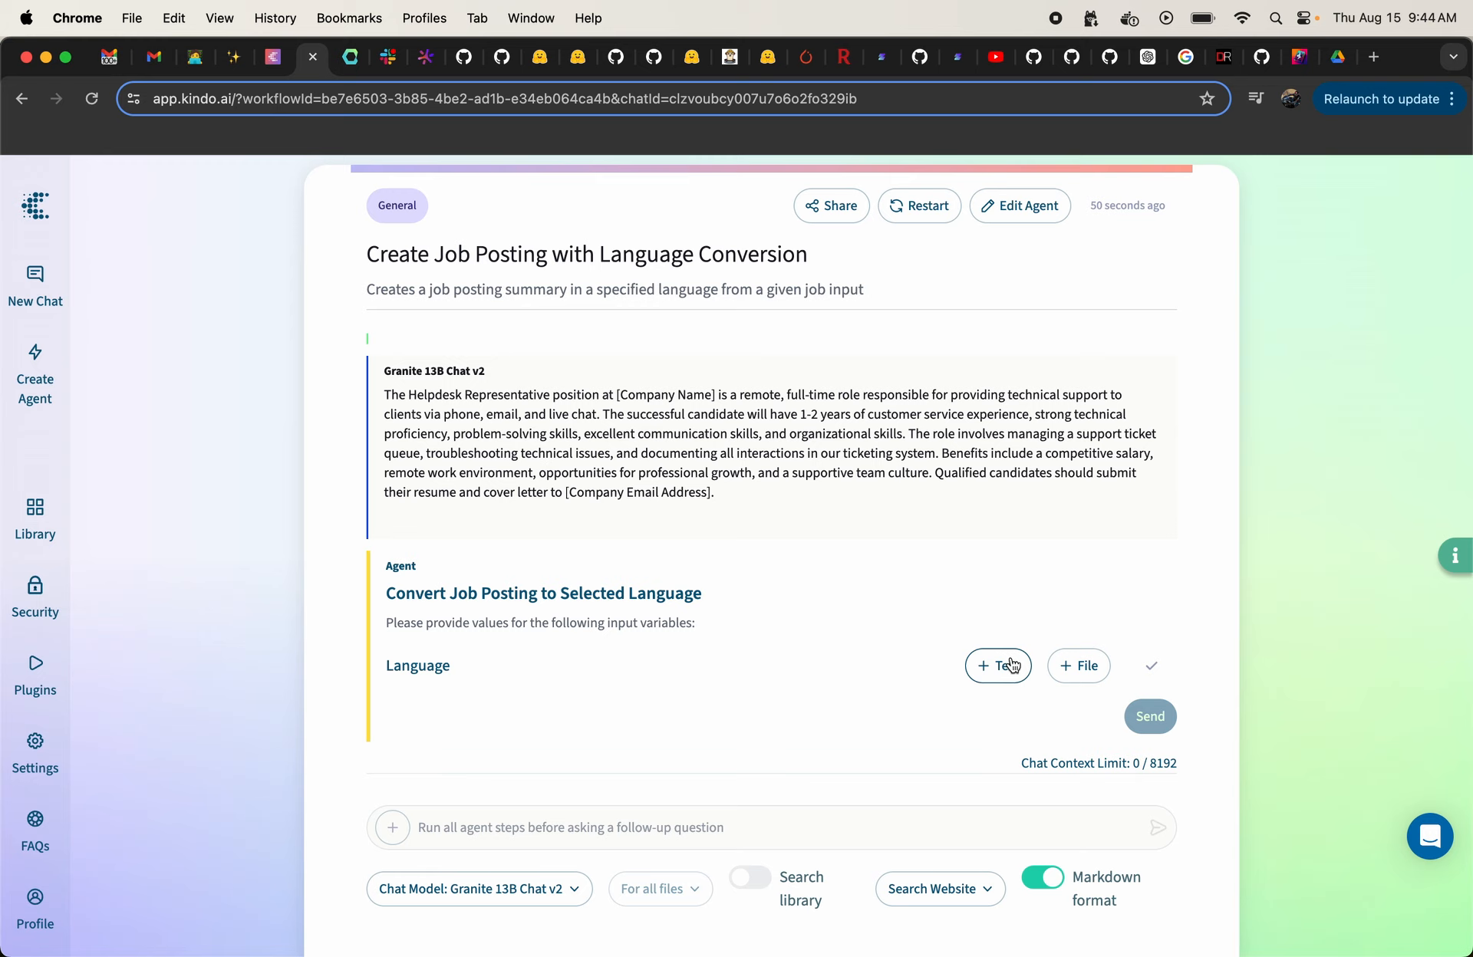
pyautogui.click(1005, 667)
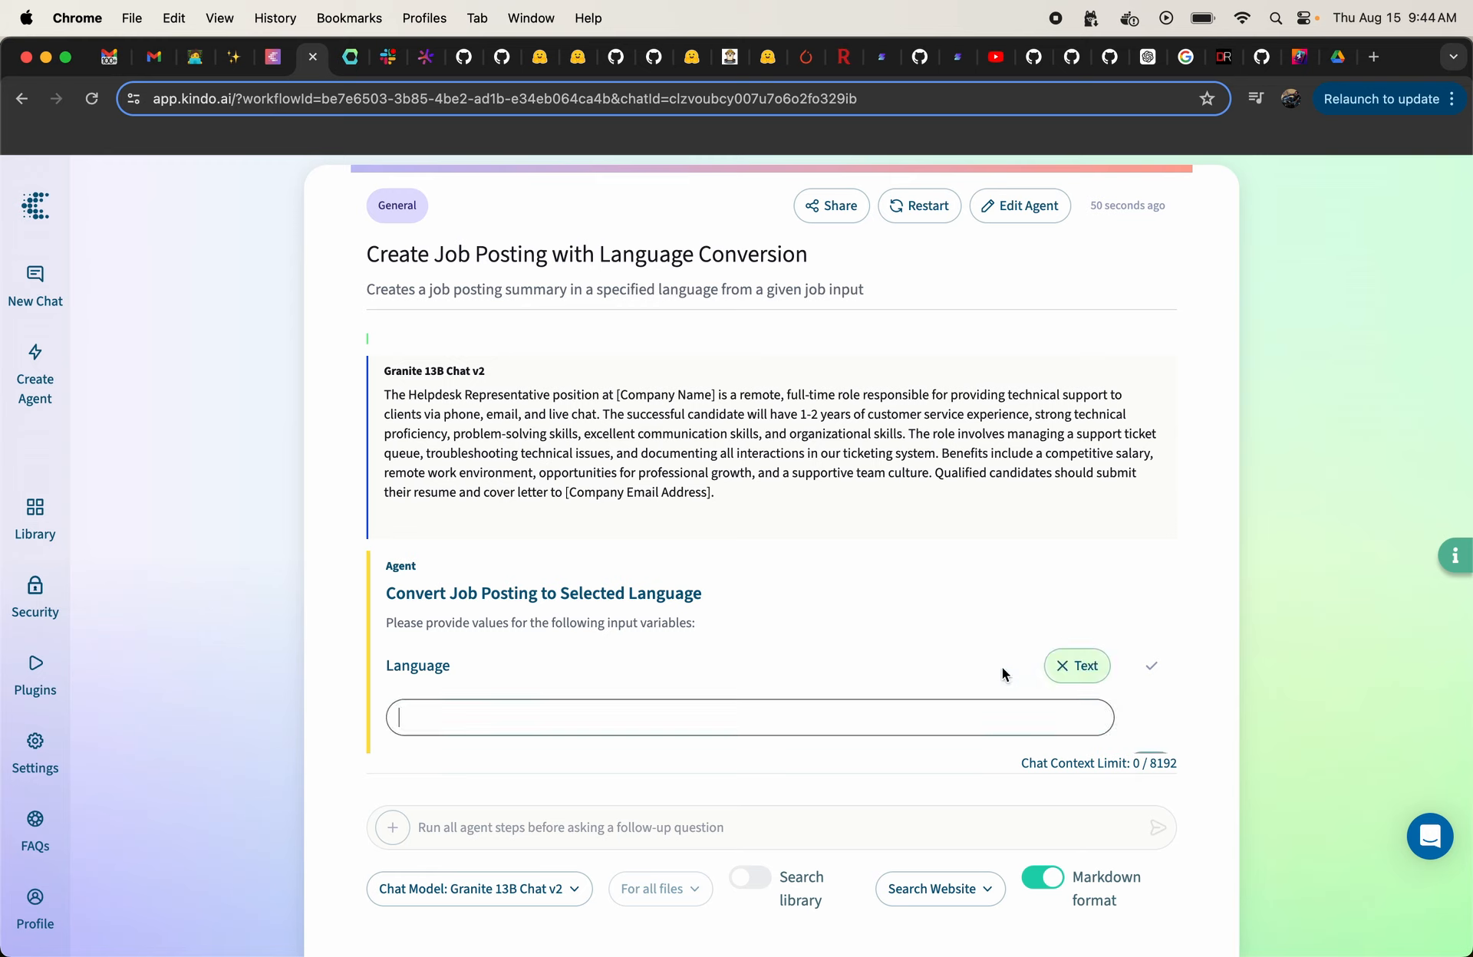
pyautogui.write('Spanish')
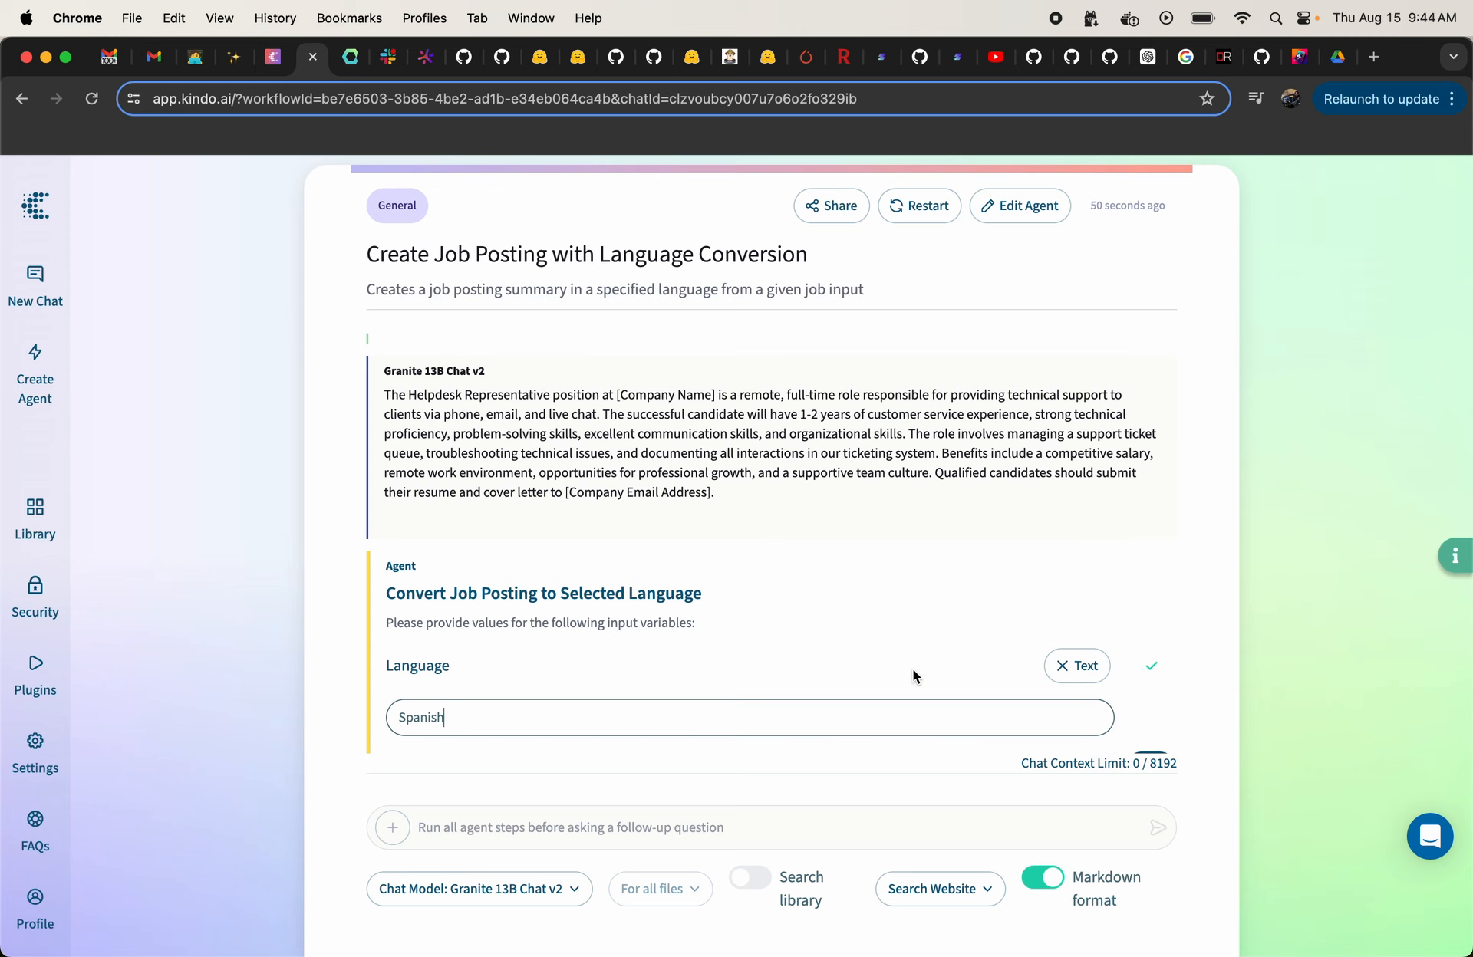
pyautogui.click(1150, 716)
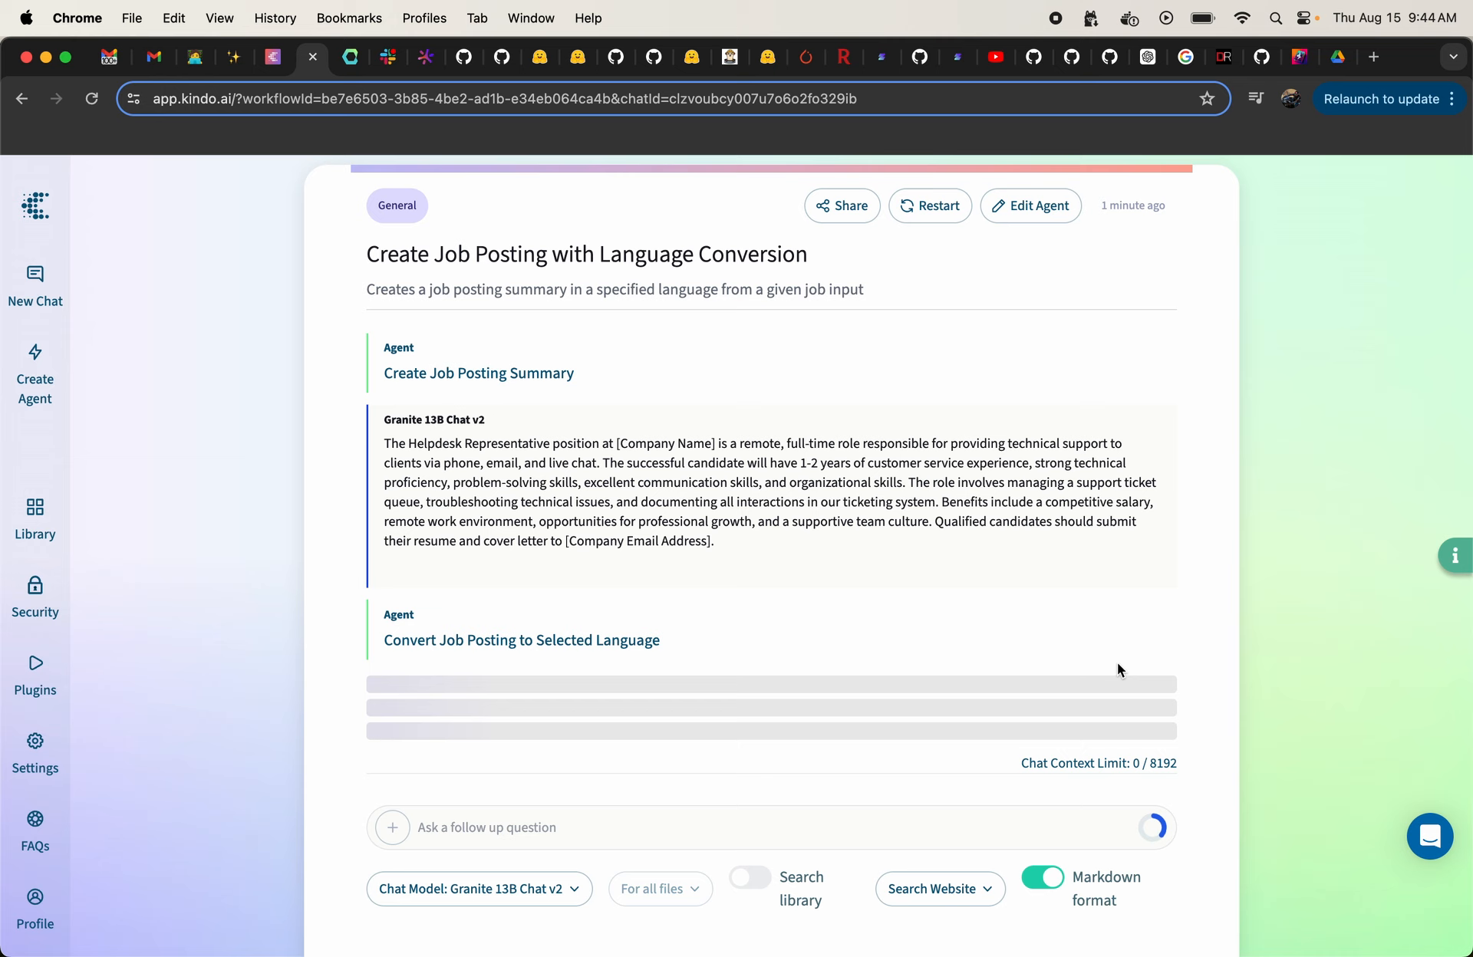
pyautogui.moveTo(1040, 560)
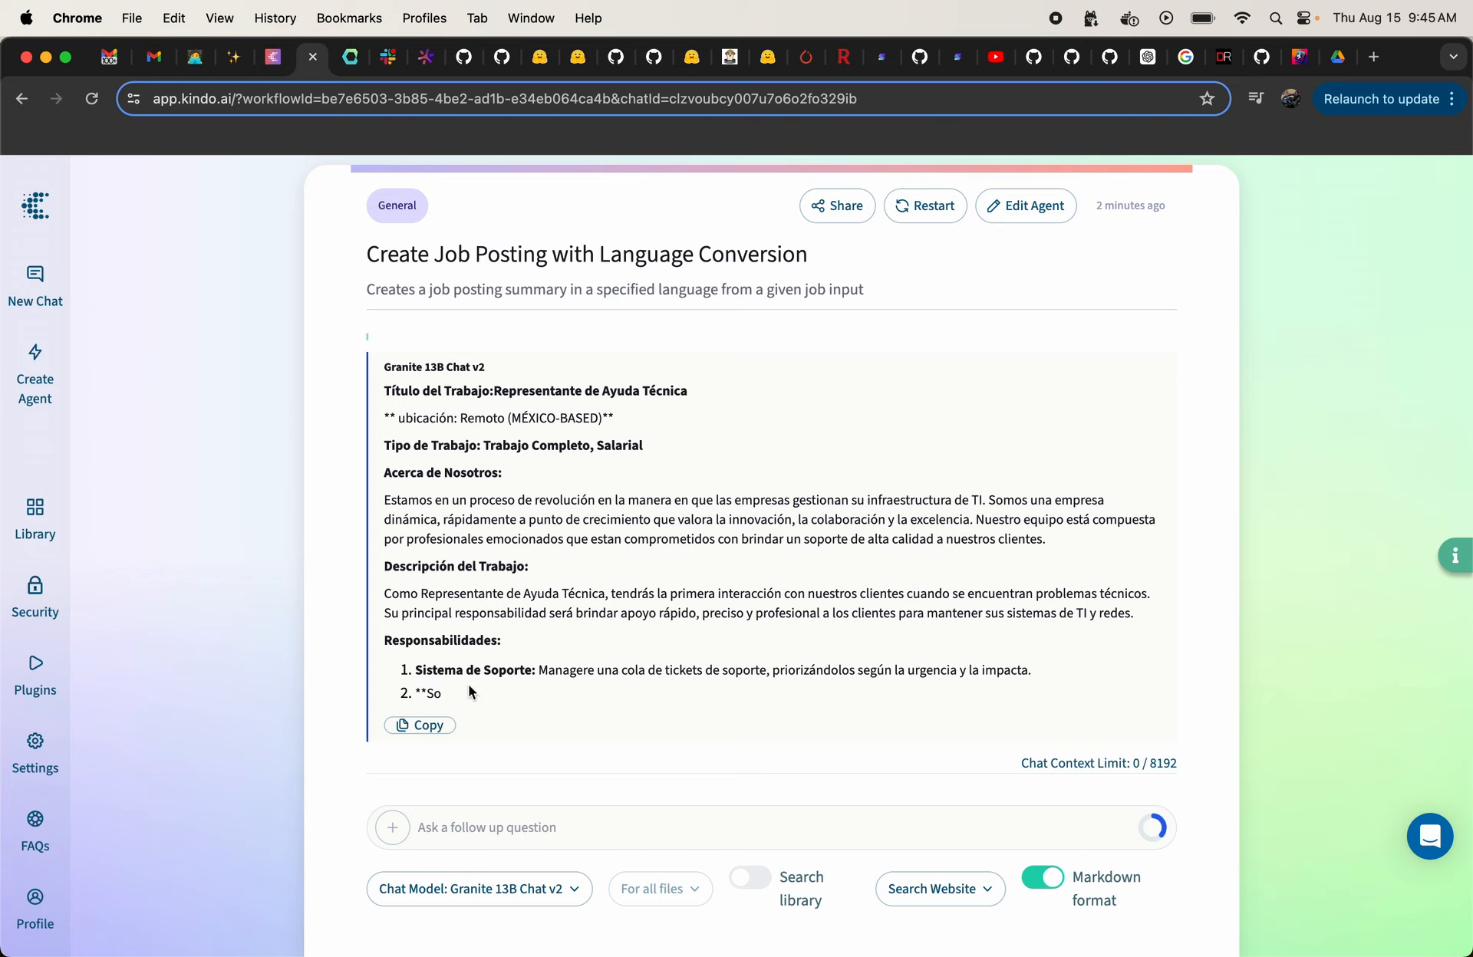
pyautogui.scroll(20, 469, 690)
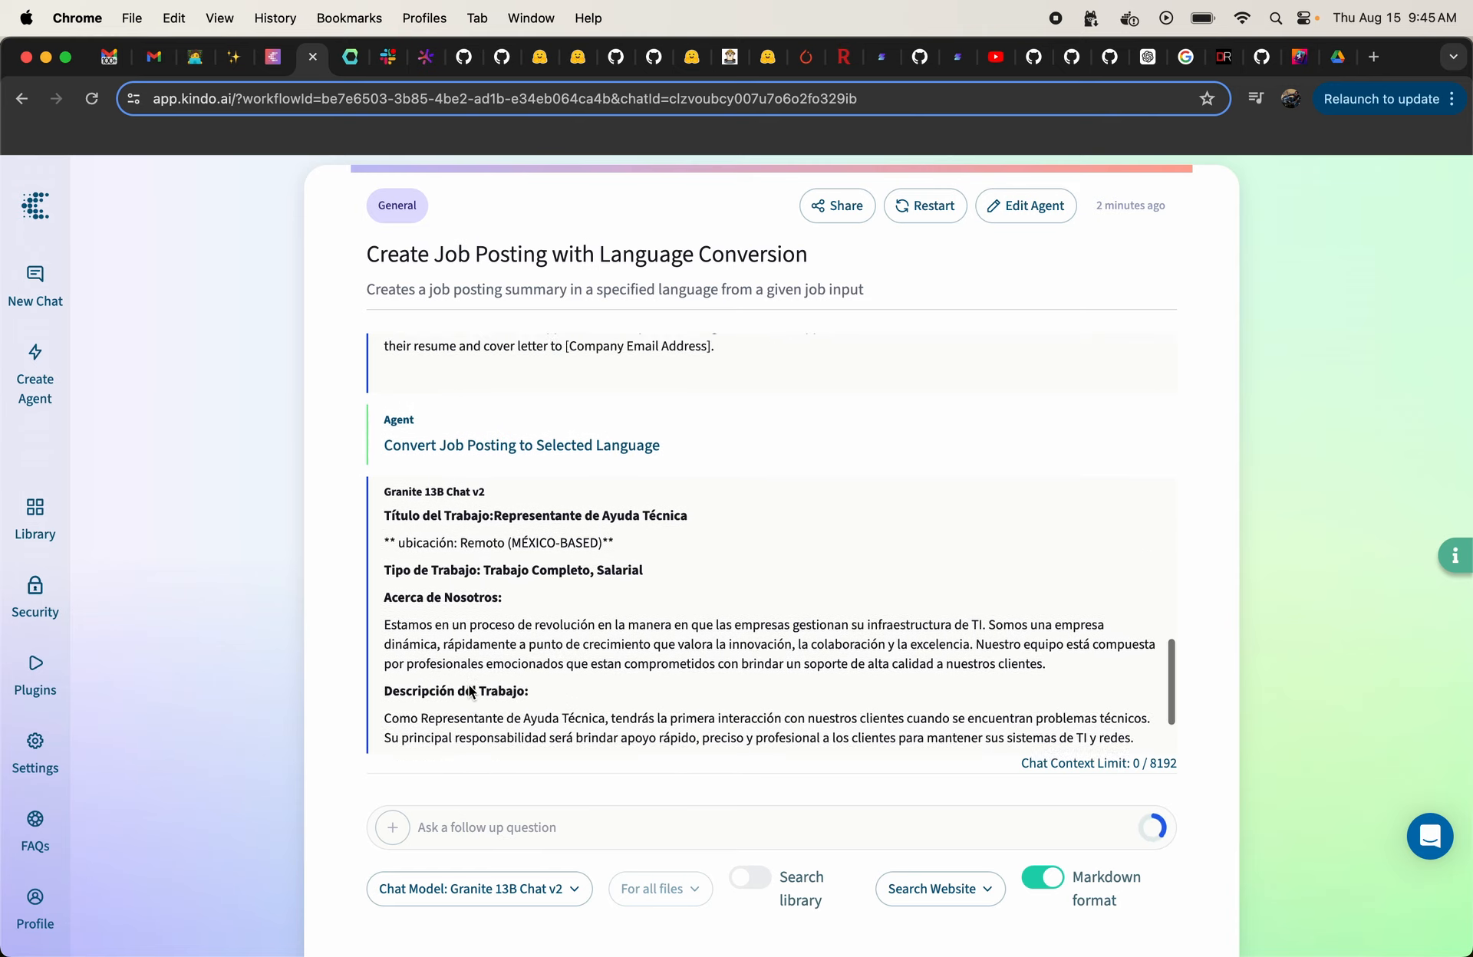
pyautogui.scroll(5, 469, 691)
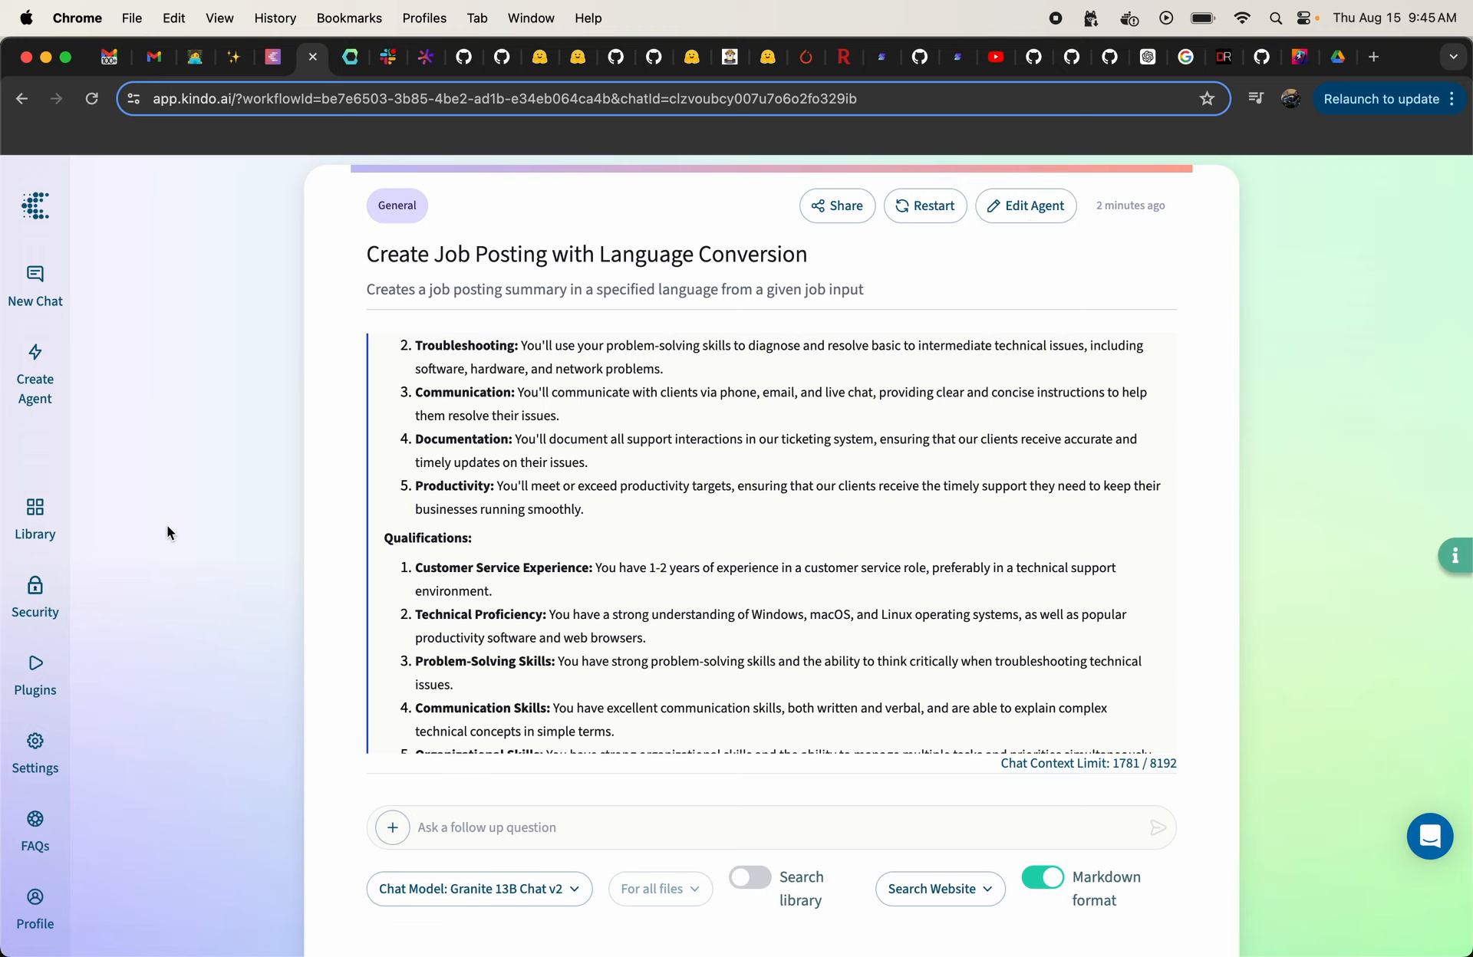
# Step: Open the organization security settings and examine the model access and DLP controls of the listed providers, from Anthropic to IBM
pyautogui.click(35, 588)
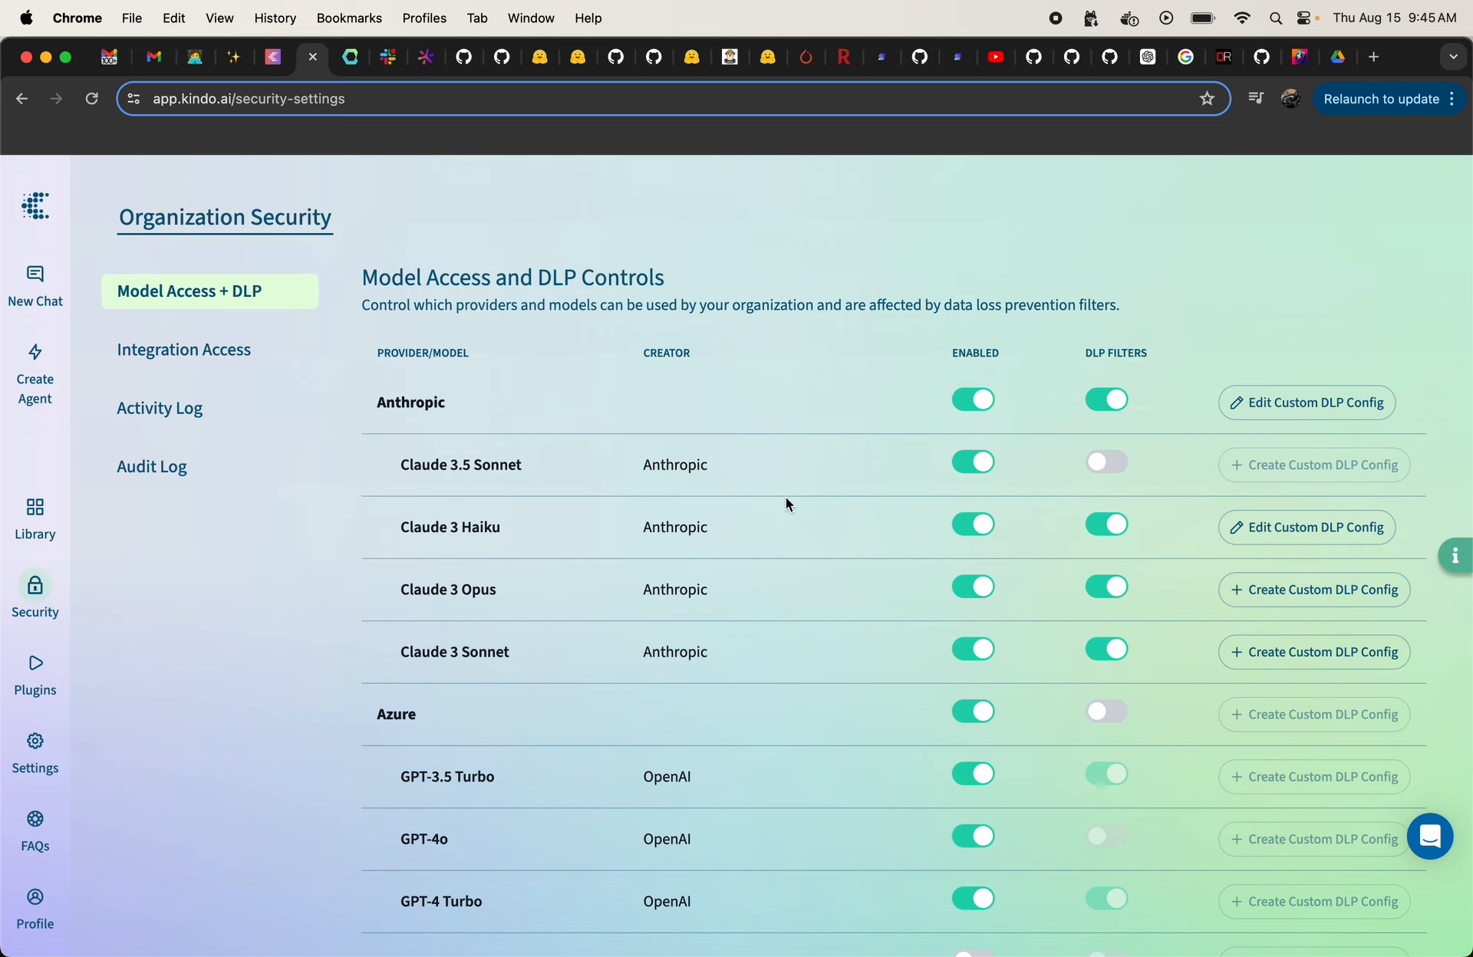
pyautogui.scroll(-5, 685, 519)
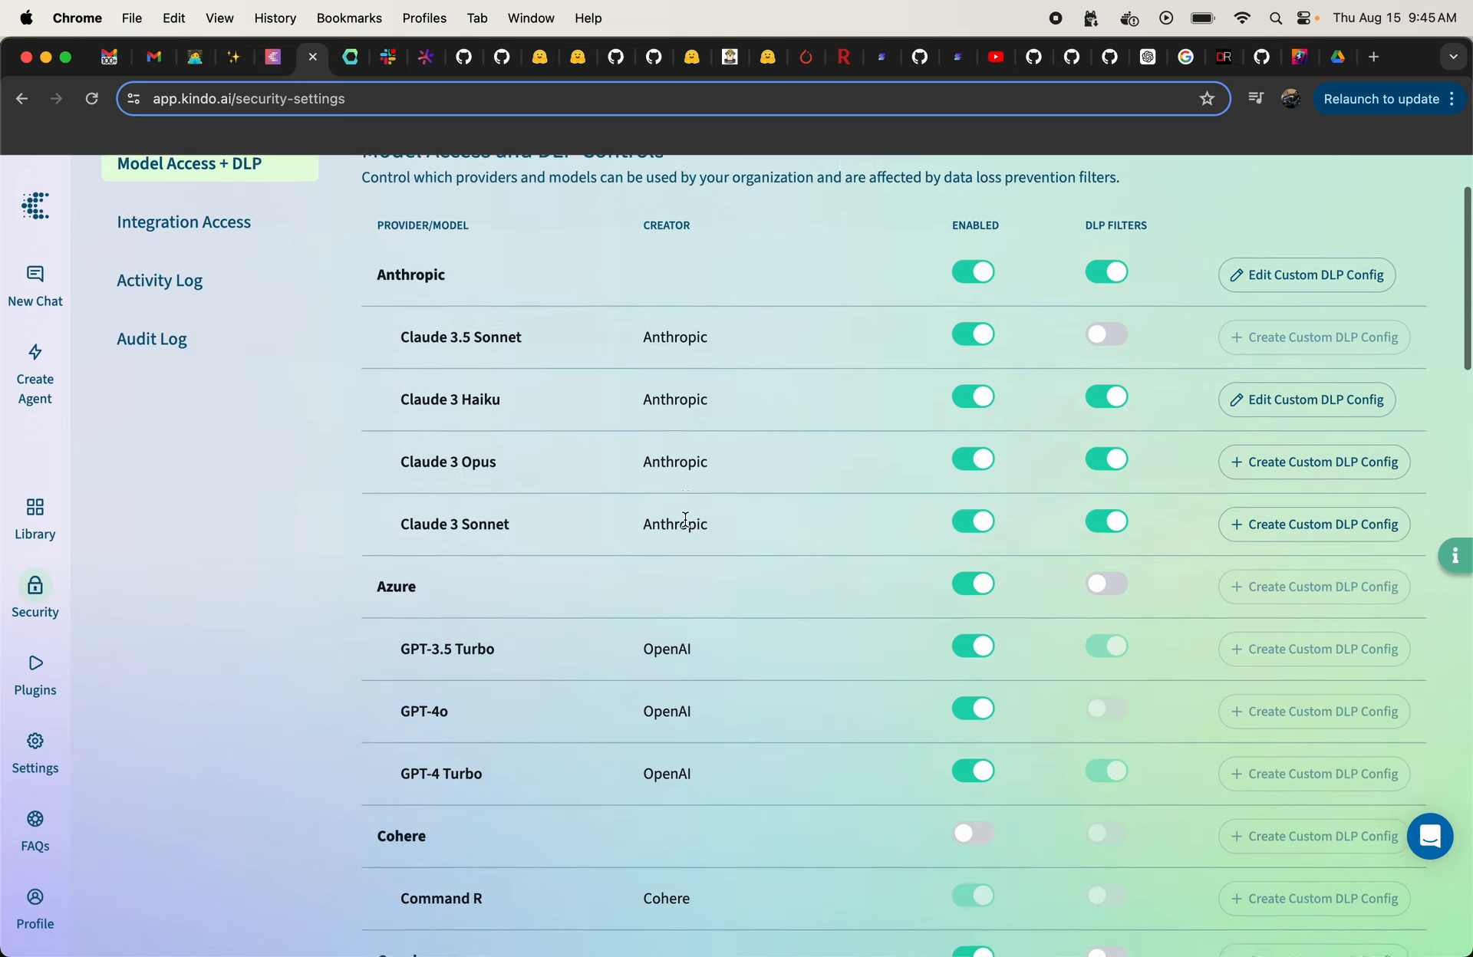
pyautogui.scroll(3, 685, 520)
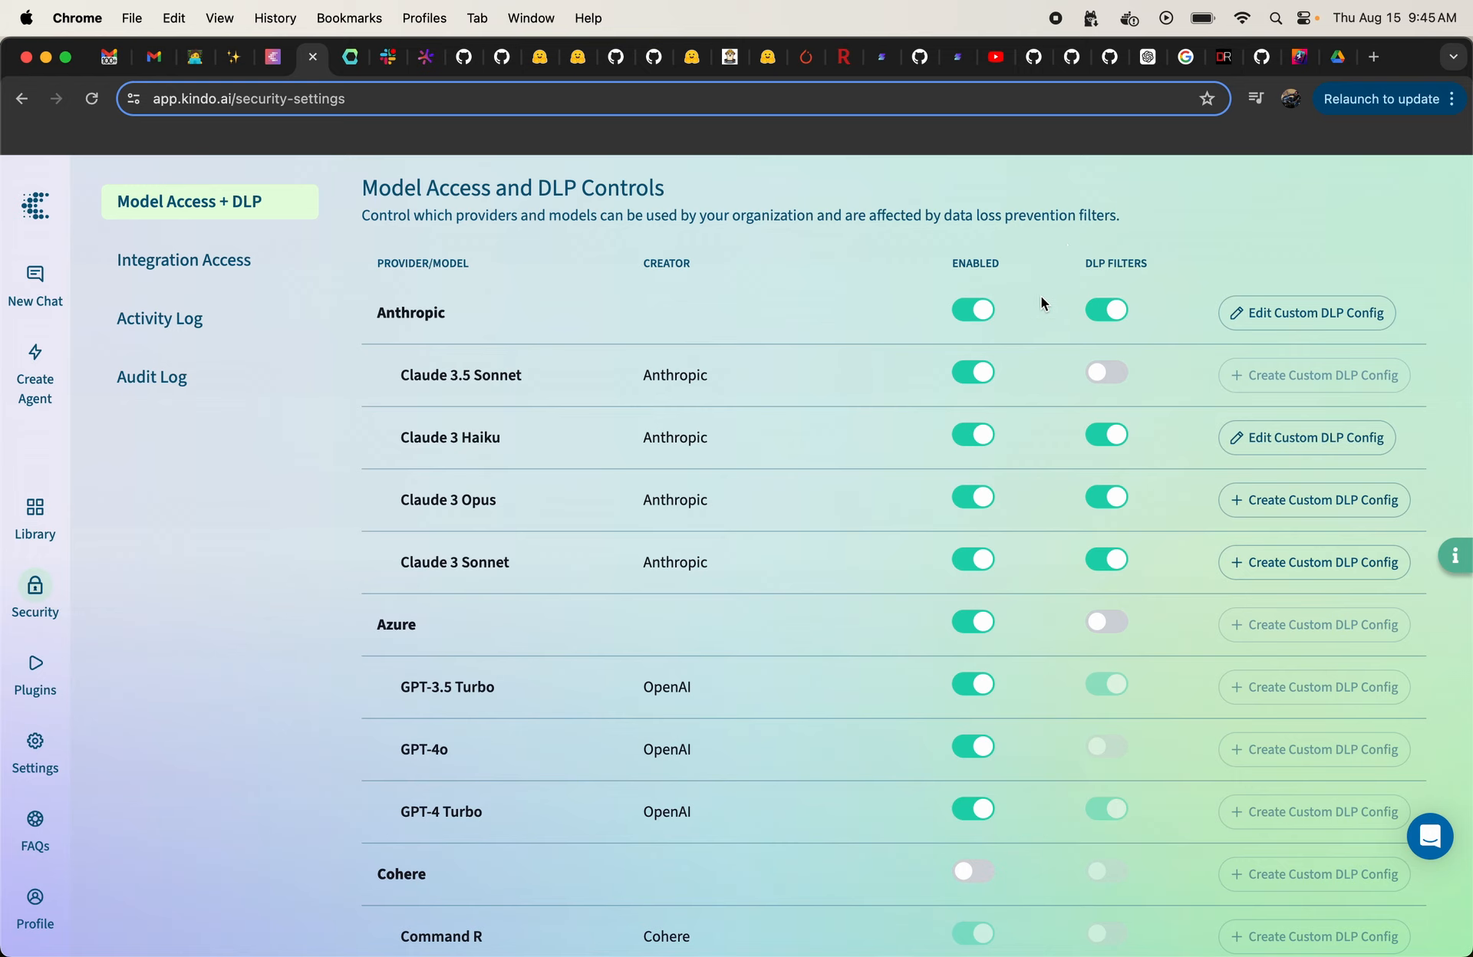
pyautogui.click(377, 316)
pyautogui.moveTo(377, 316); pyautogui.dragTo(465, 316)
pyautogui.scroll(-3, 954, 333)
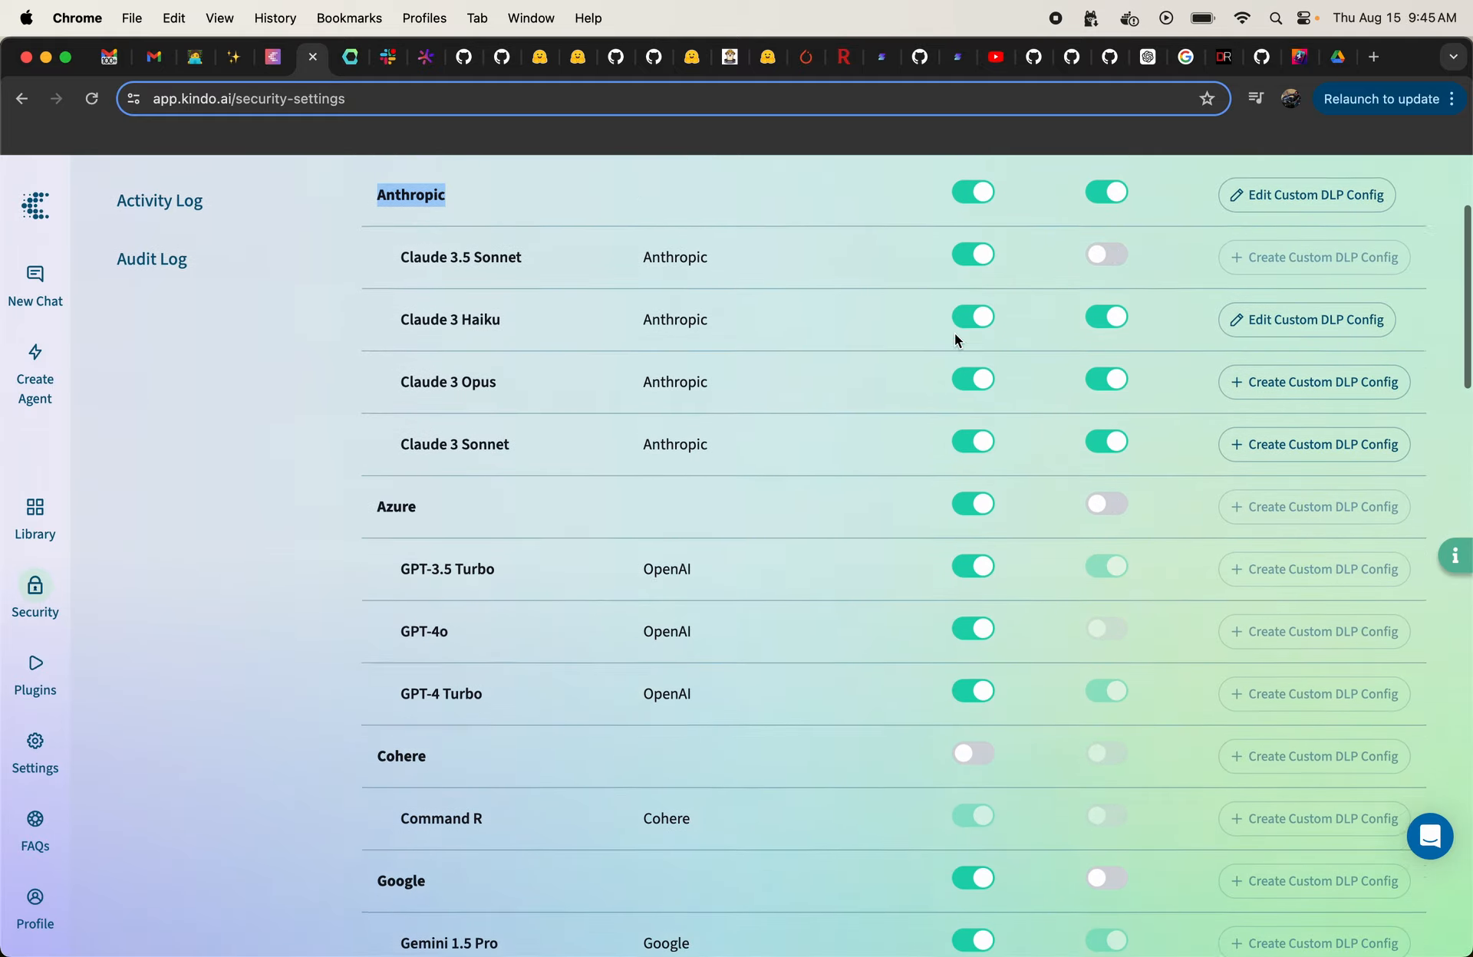
pyautogui.scroll(-15, 954, 333)
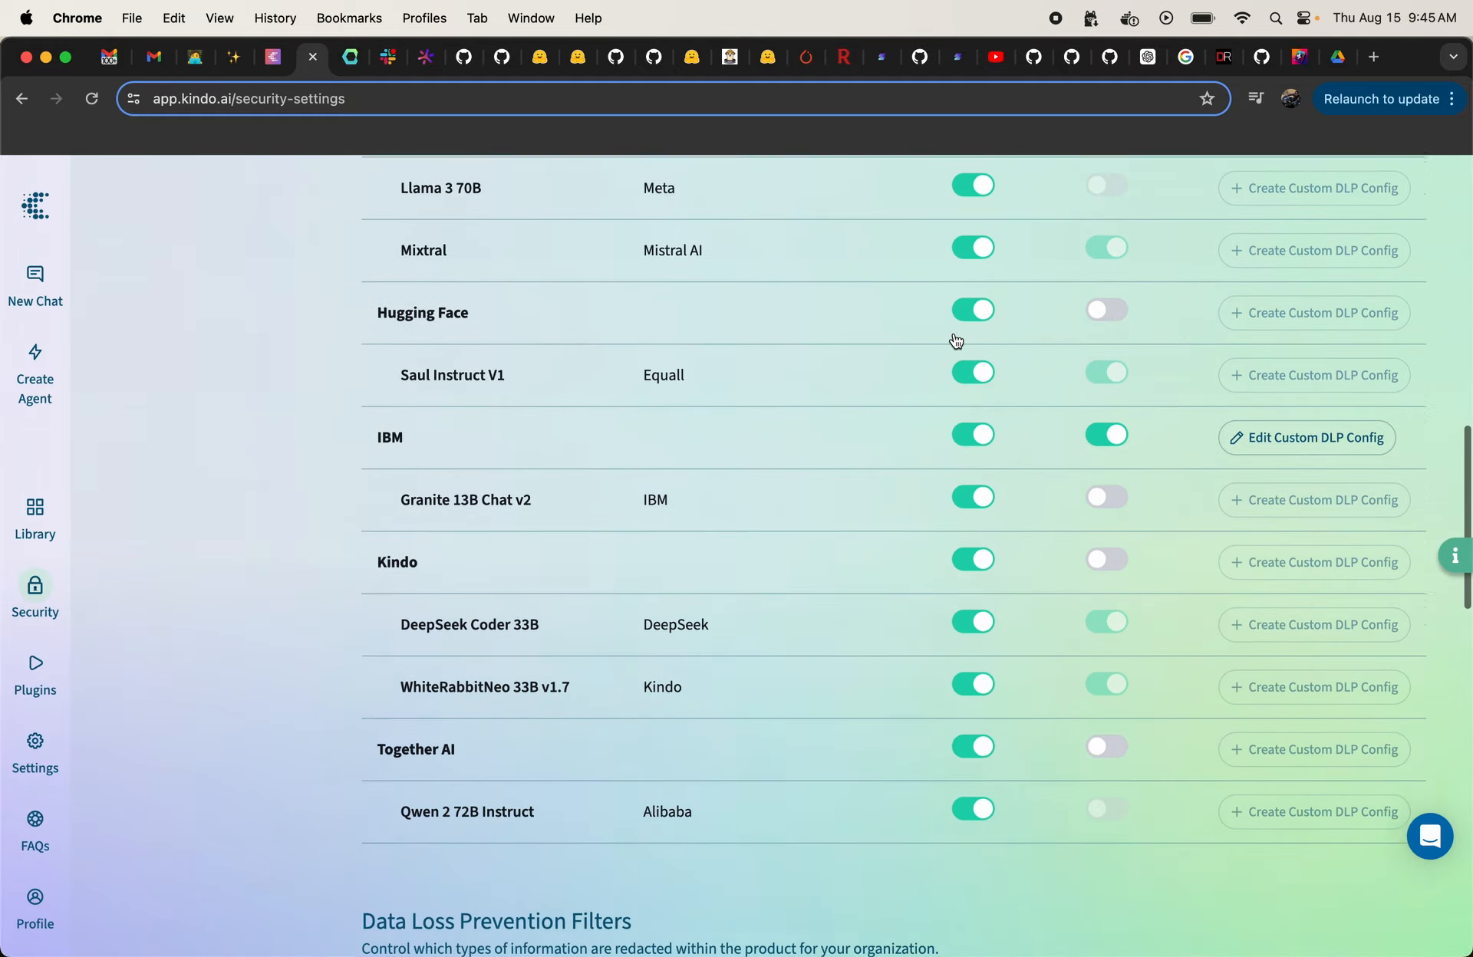
# Step: Examine the organization's data loss prevention filters and the type choices for custom filters
pyautogui.scroll(-15, 955, 339)
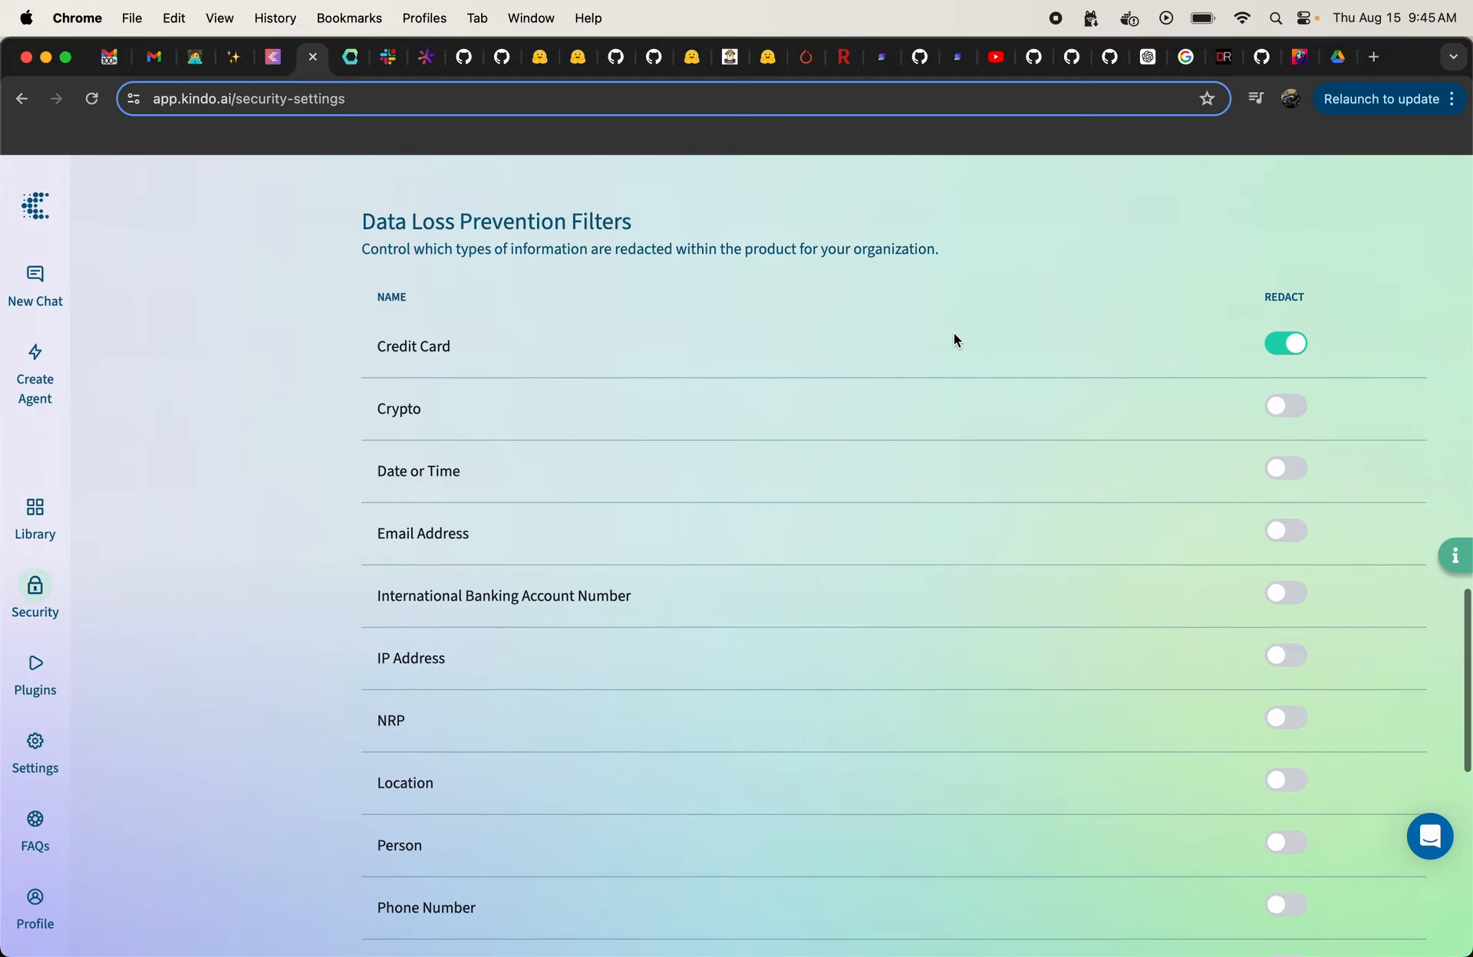
pyautogui.scroll(1, 954, 340)
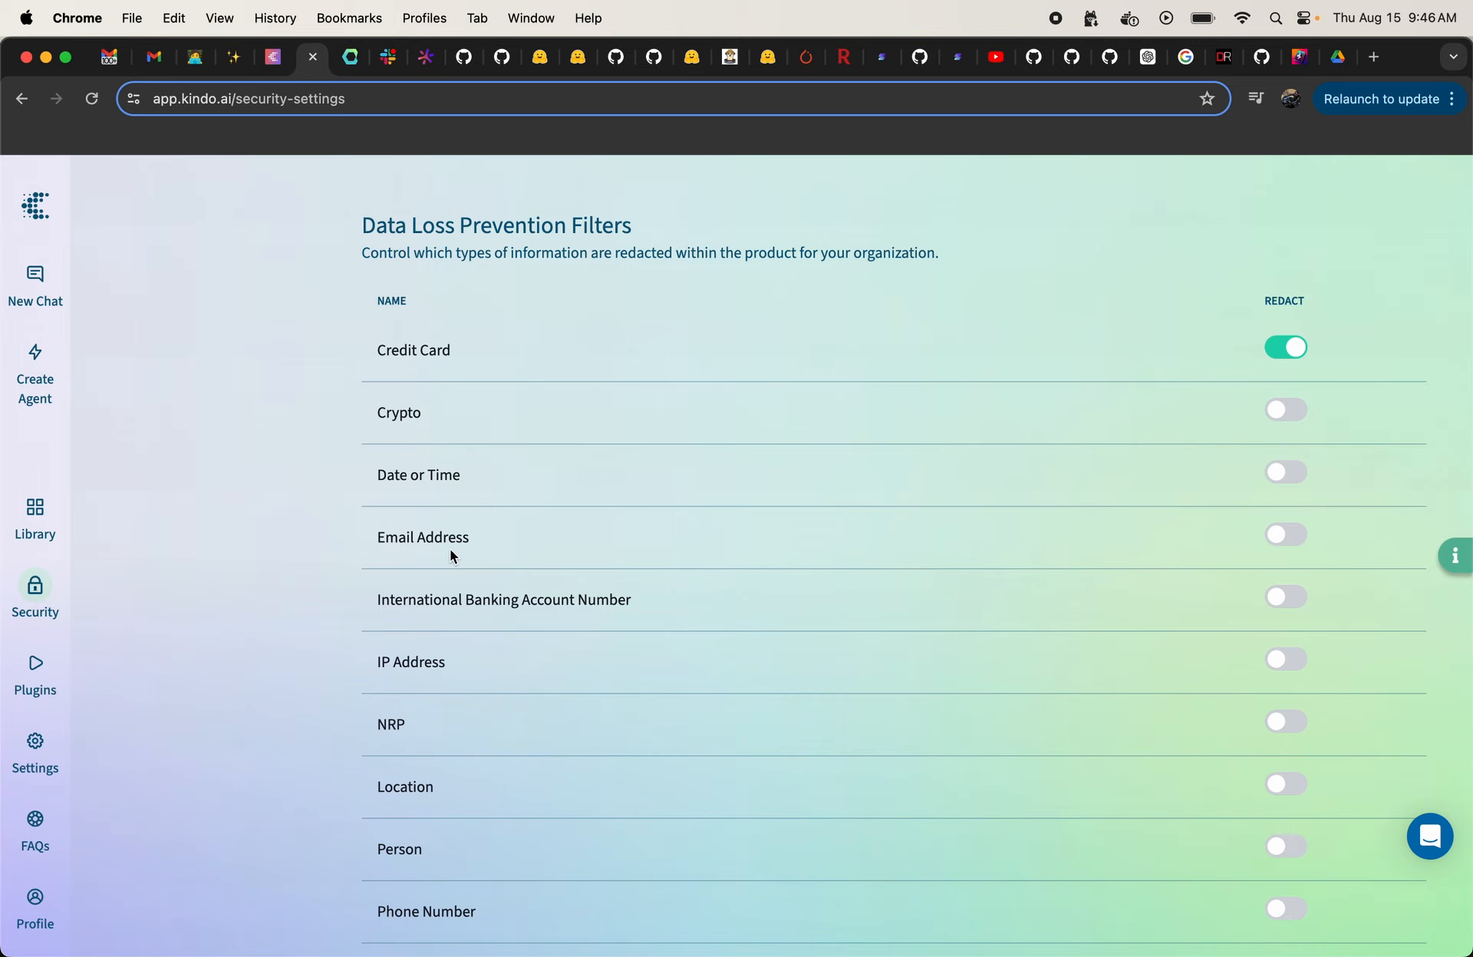
pyautogui.scroll(-1, 780, 609)
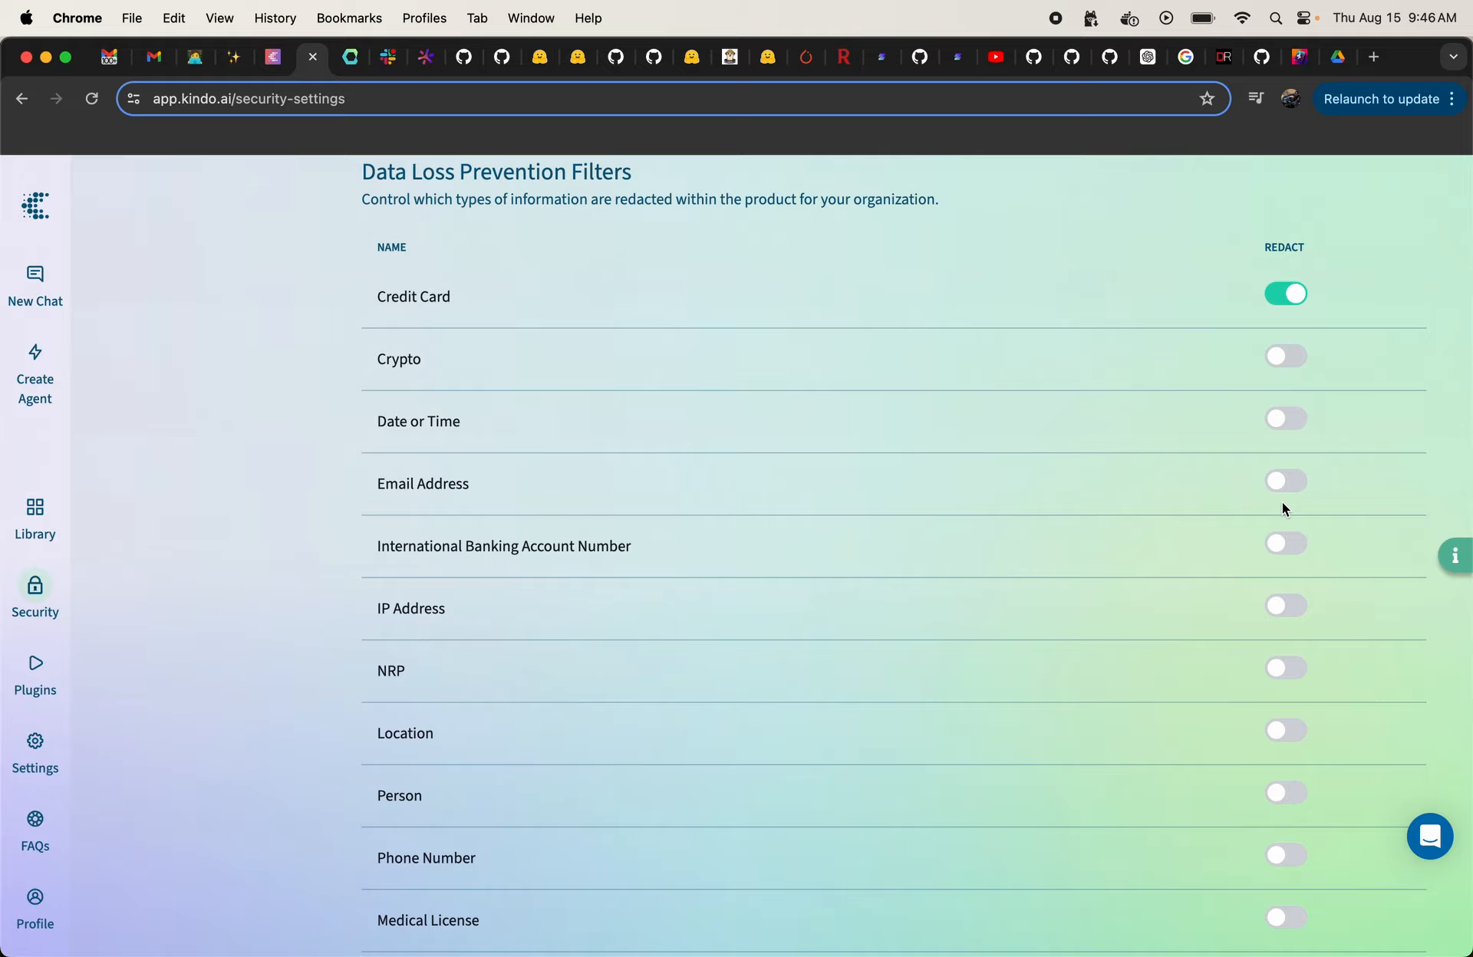
pyautogui.scroll(-10, 1281, 503)
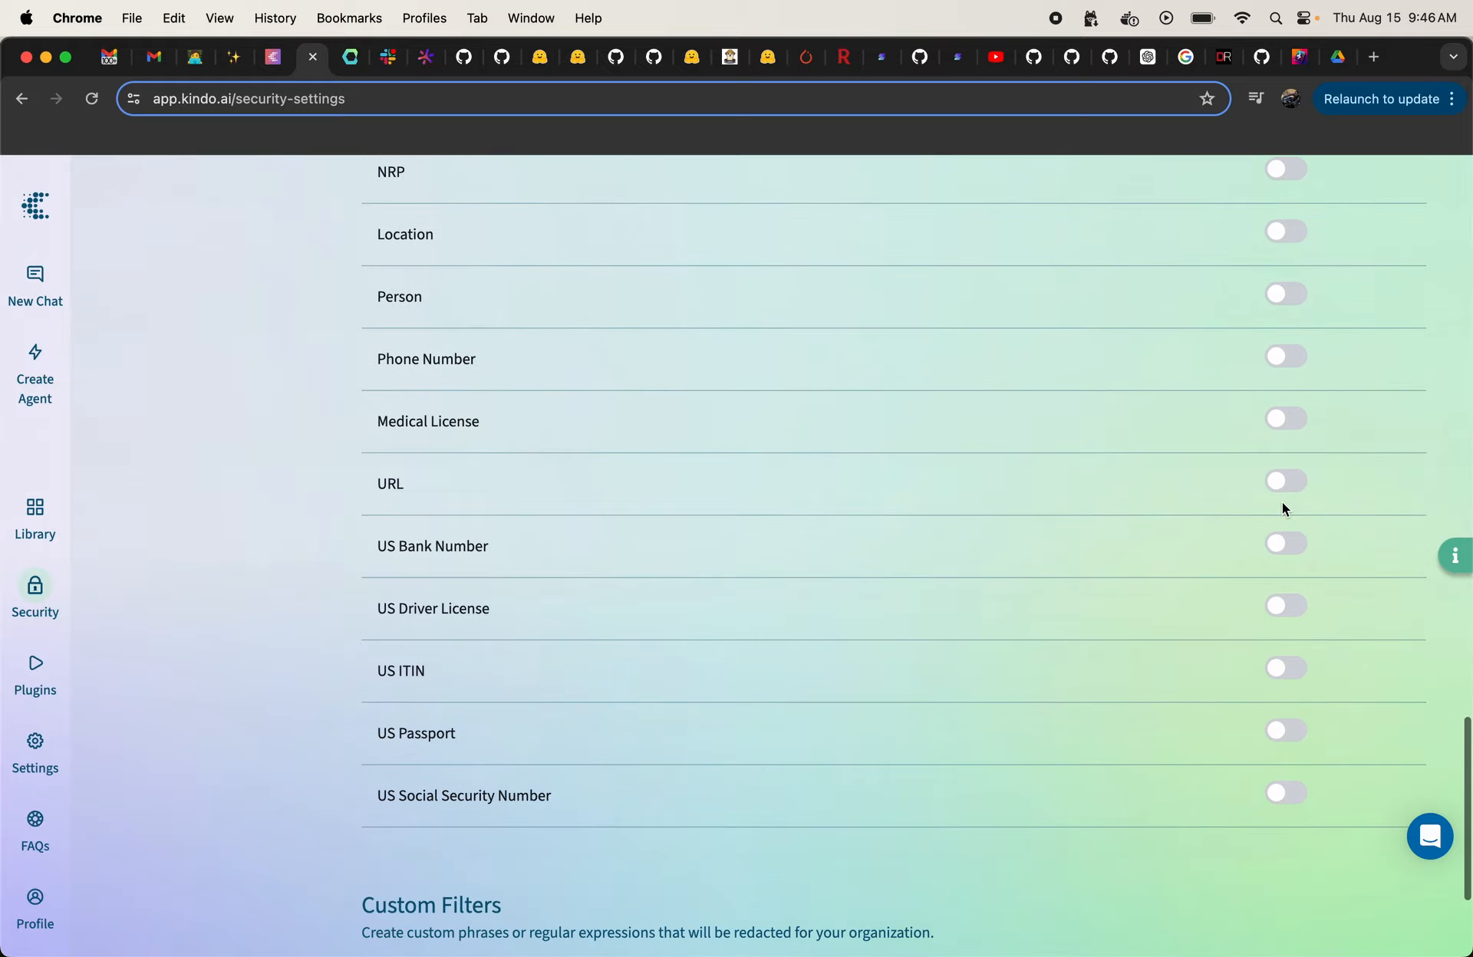
pyautogui.scroll(-2, 1282, 502)
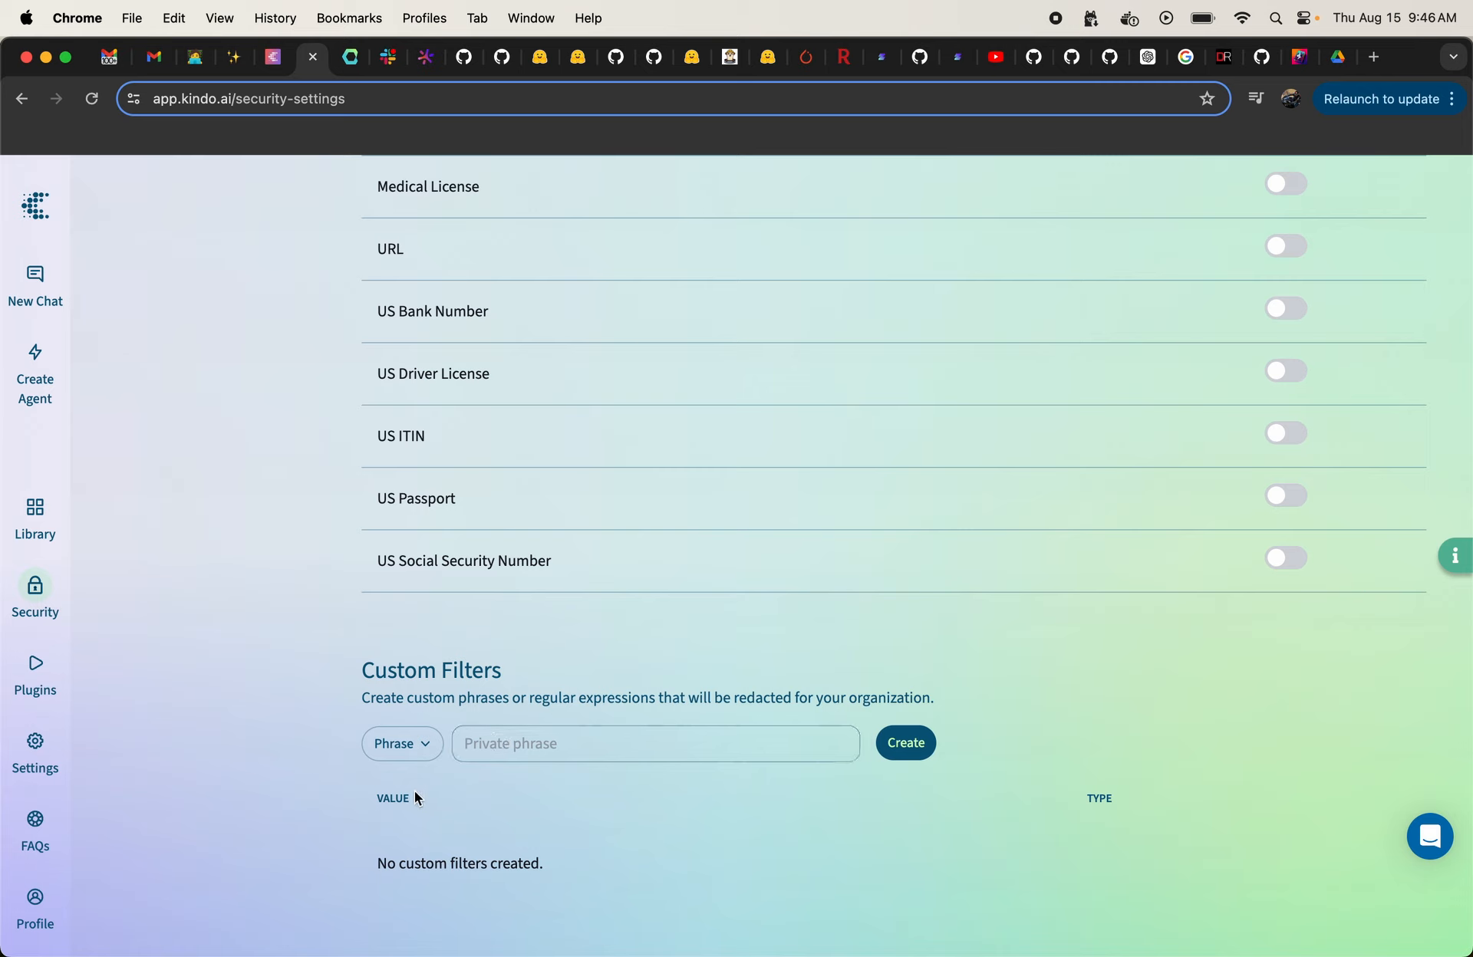
pyautogui.click(407, 750)
pyautogui.click(398, 815)
pyautogui.scroll(20, 397, 808)
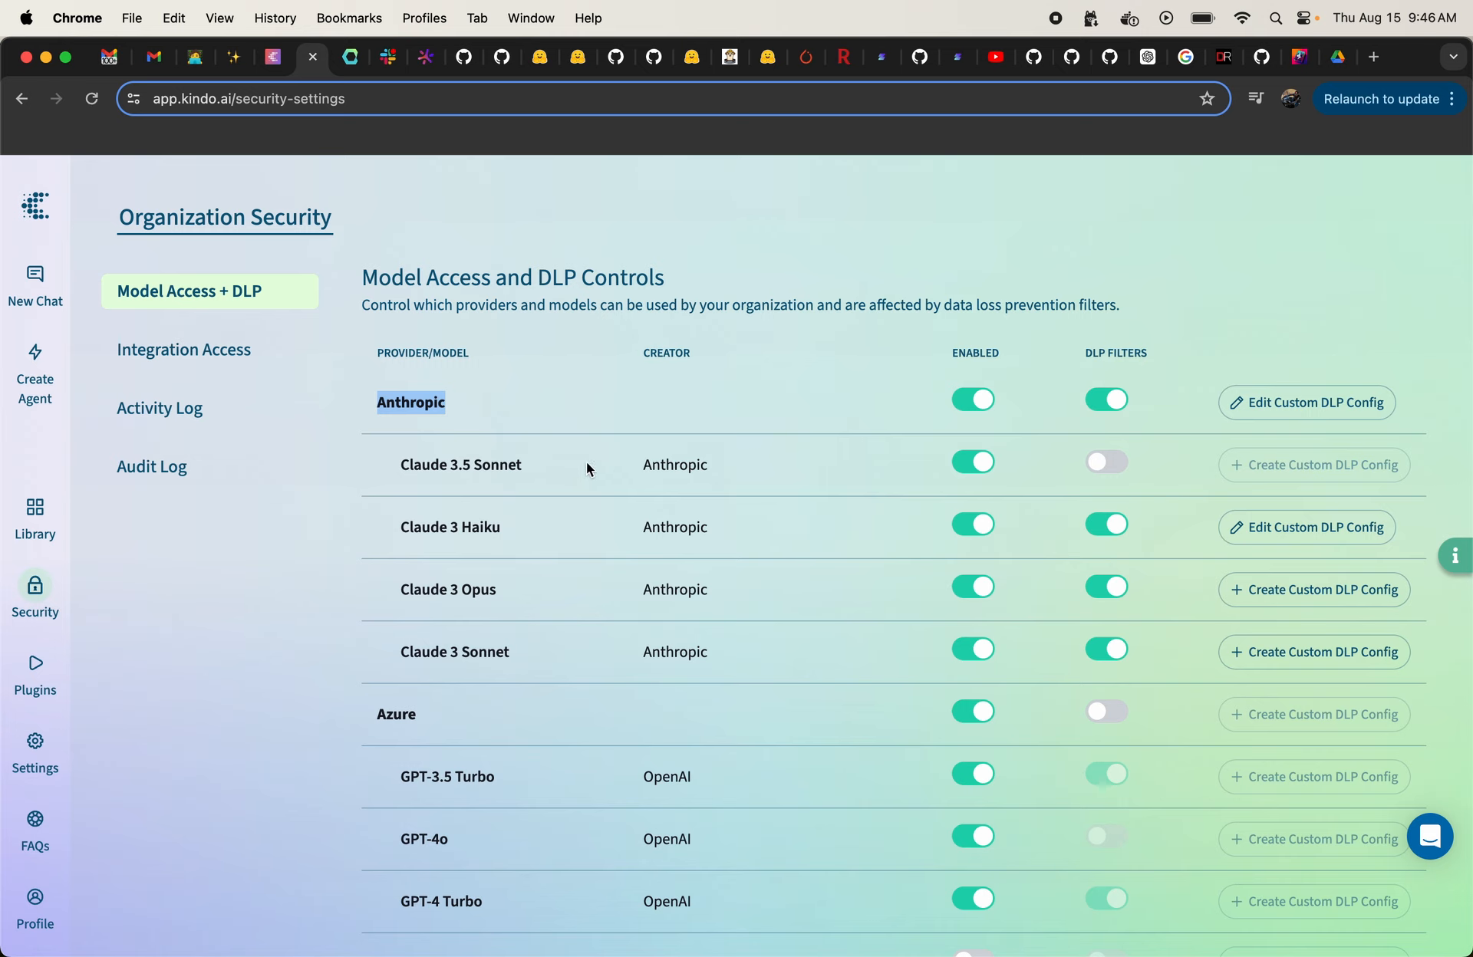
# Step: Examine the redaction filters in the custom DLP configuration for Claude 3 Haiku, and close the configuration
pyautogui.click(1284, 527)
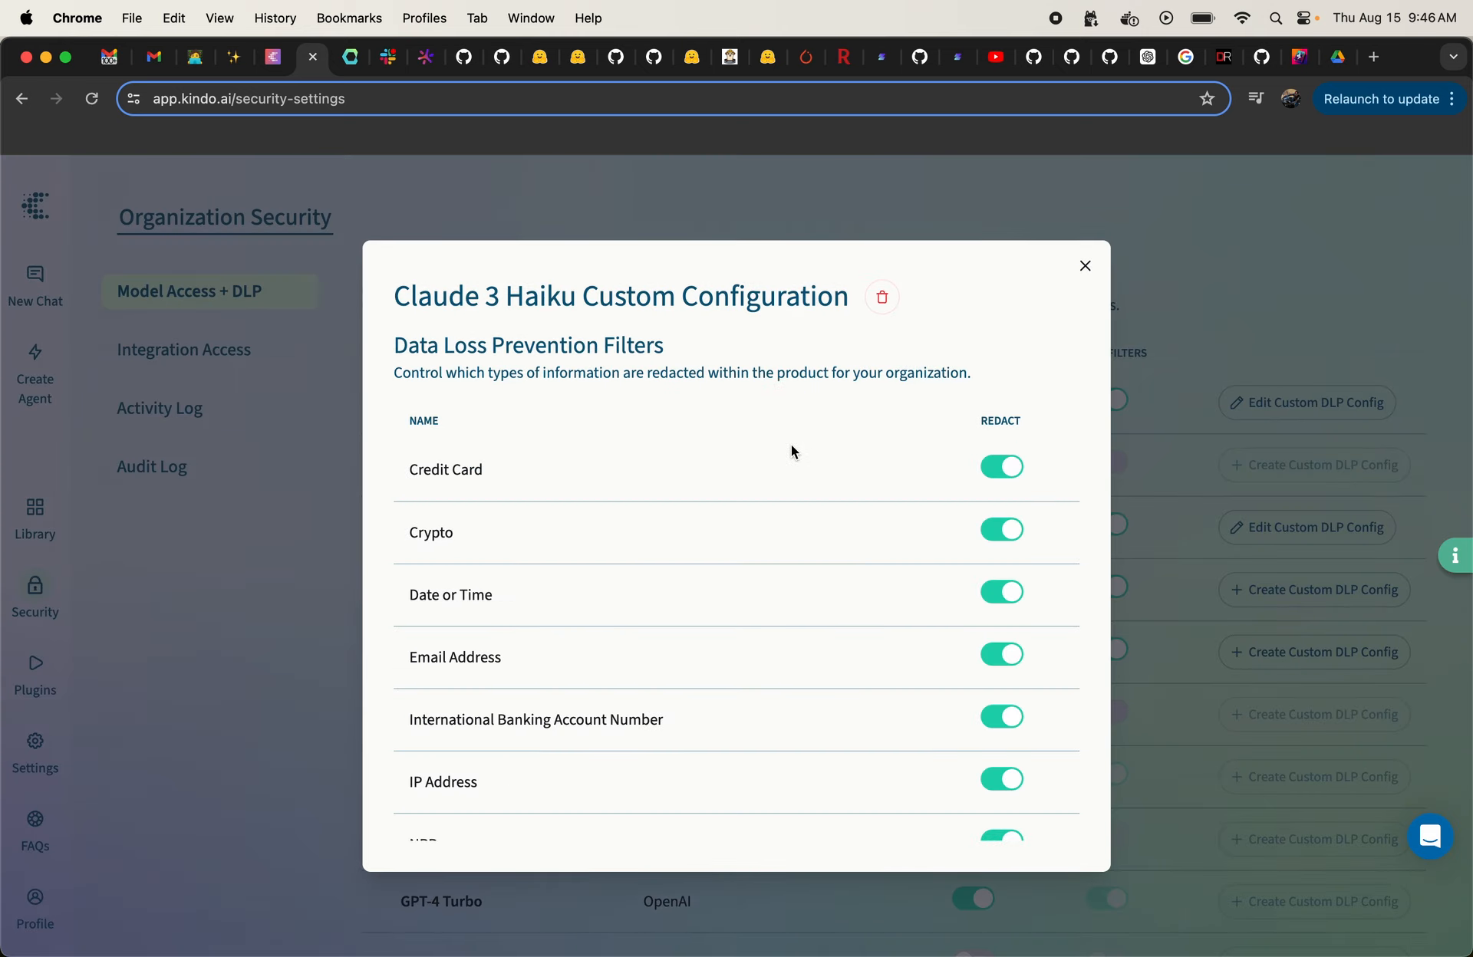
pyautogui.scroll(-8, 719, 453)
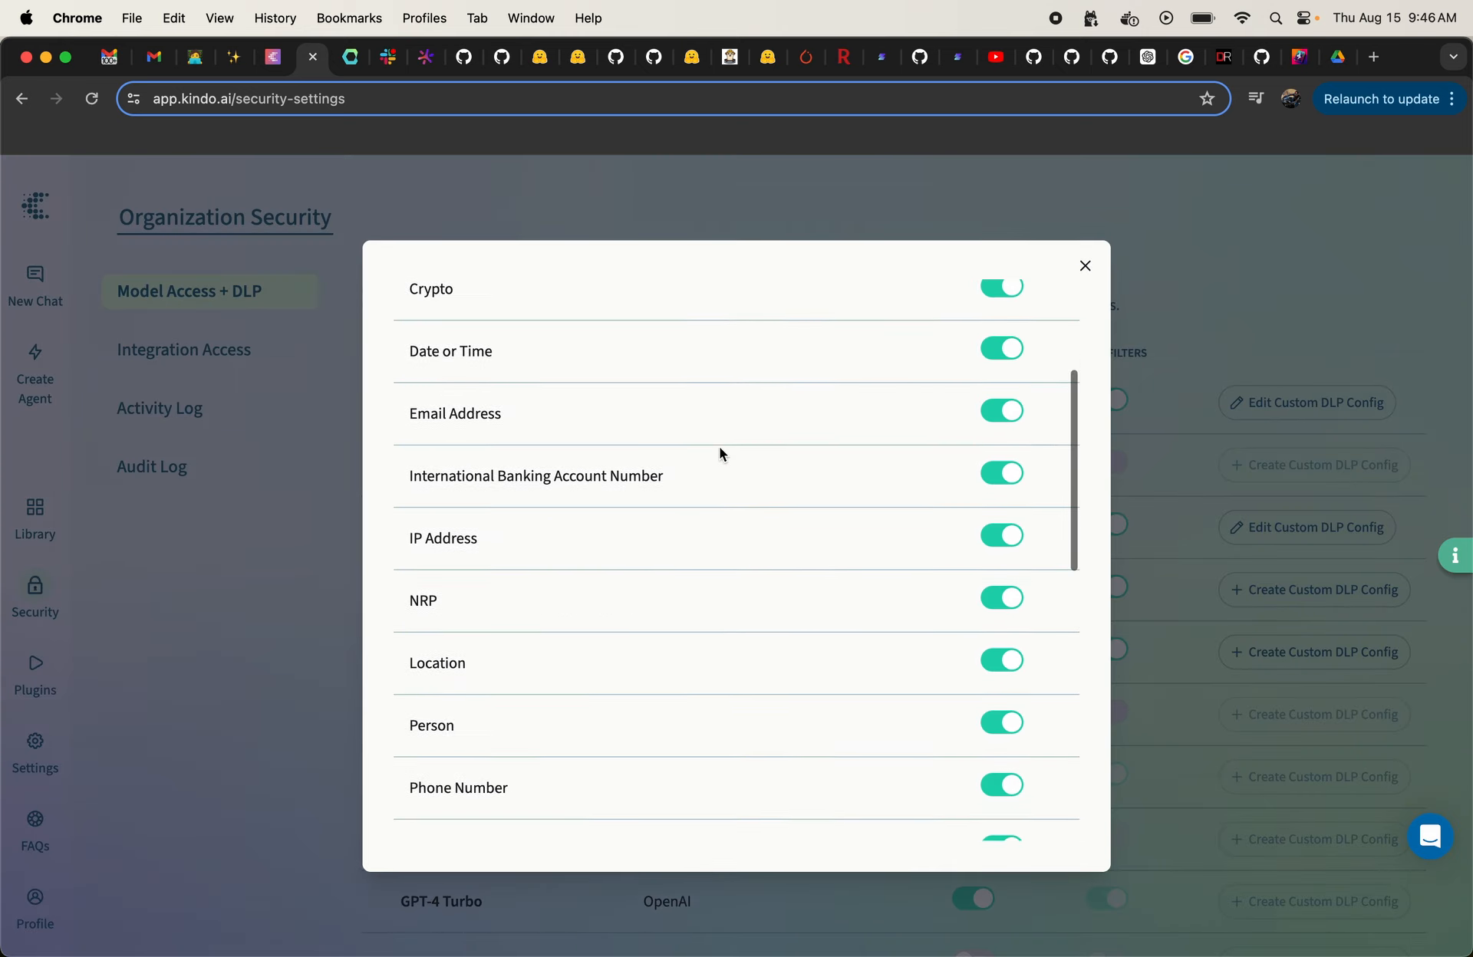
pyautogui.scroll(-7, 719, 450)
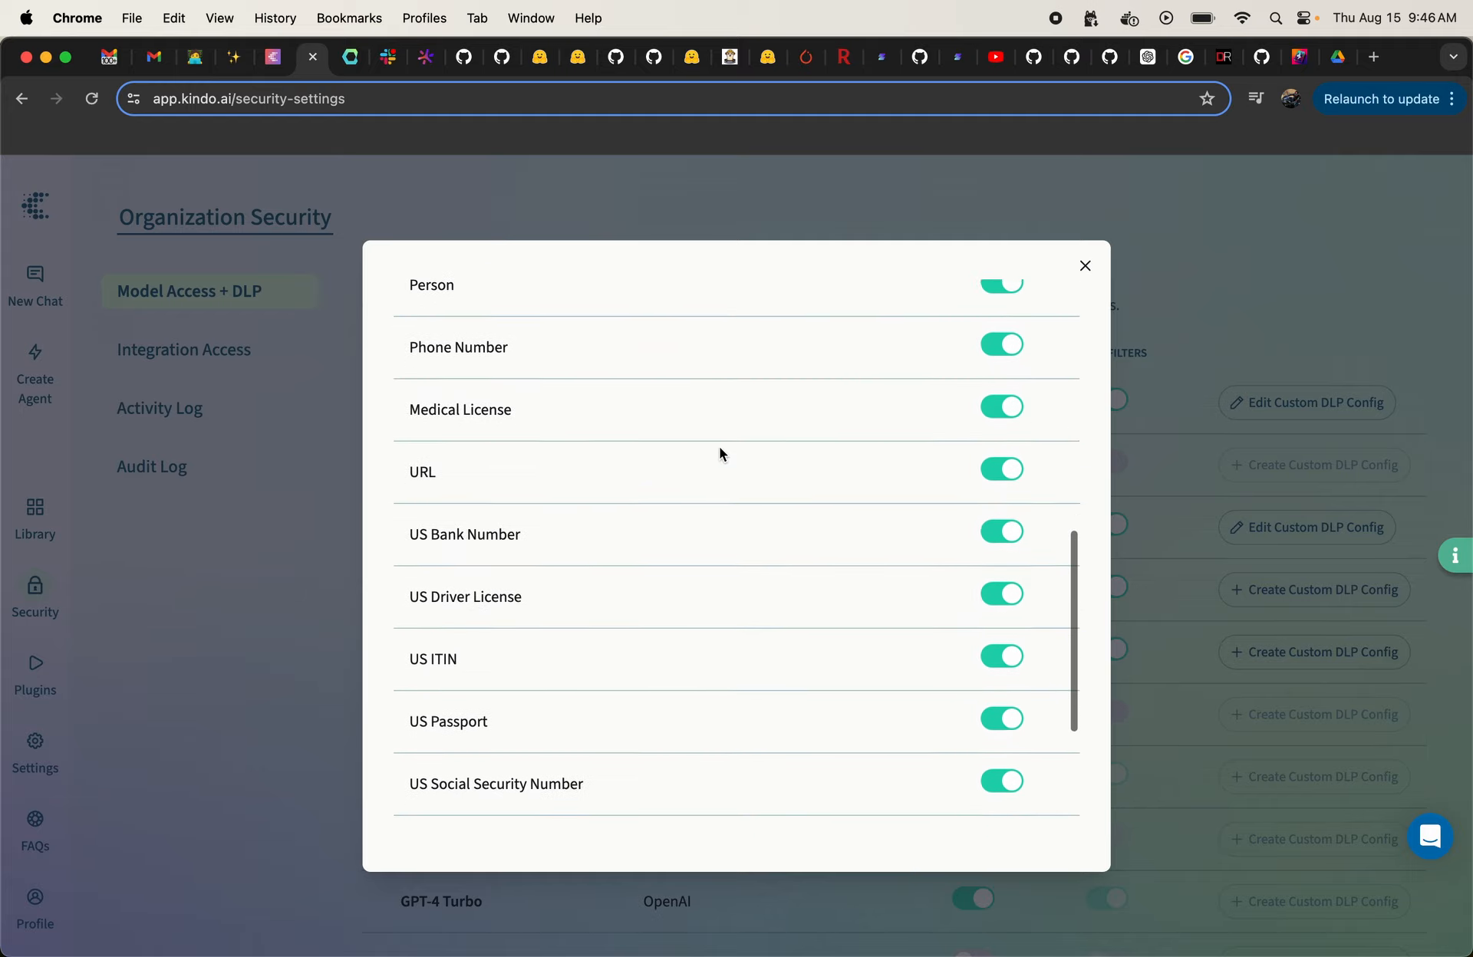
pyautogui.scroll(-3, 720, 453)
pyautogui.scroll(15, 720, 452)
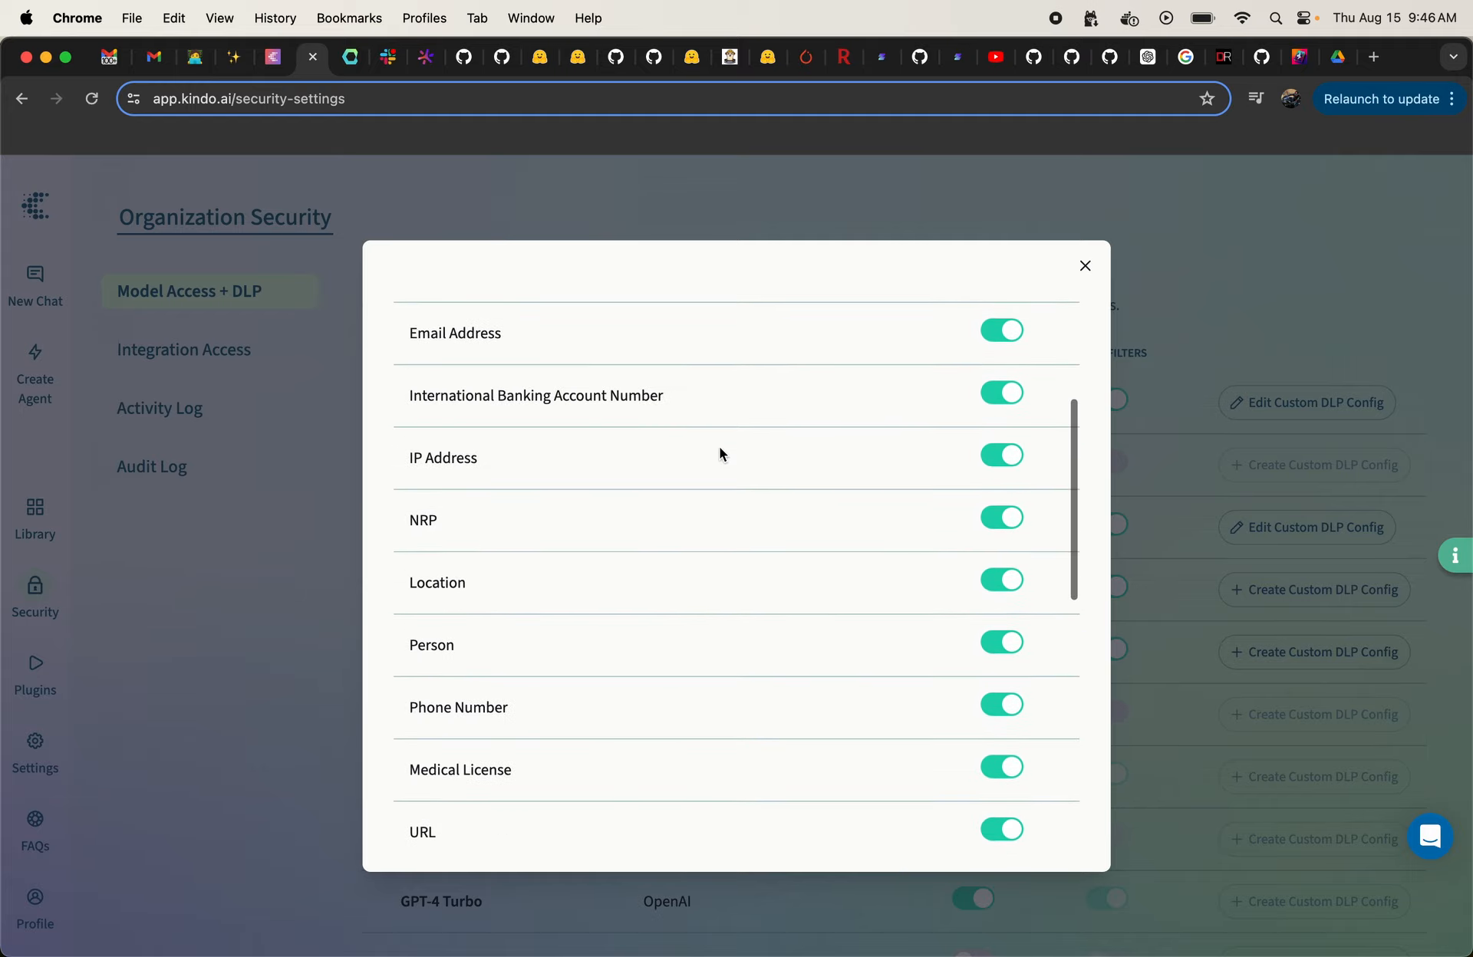
pyautogui.scroll(3, 720, 452)
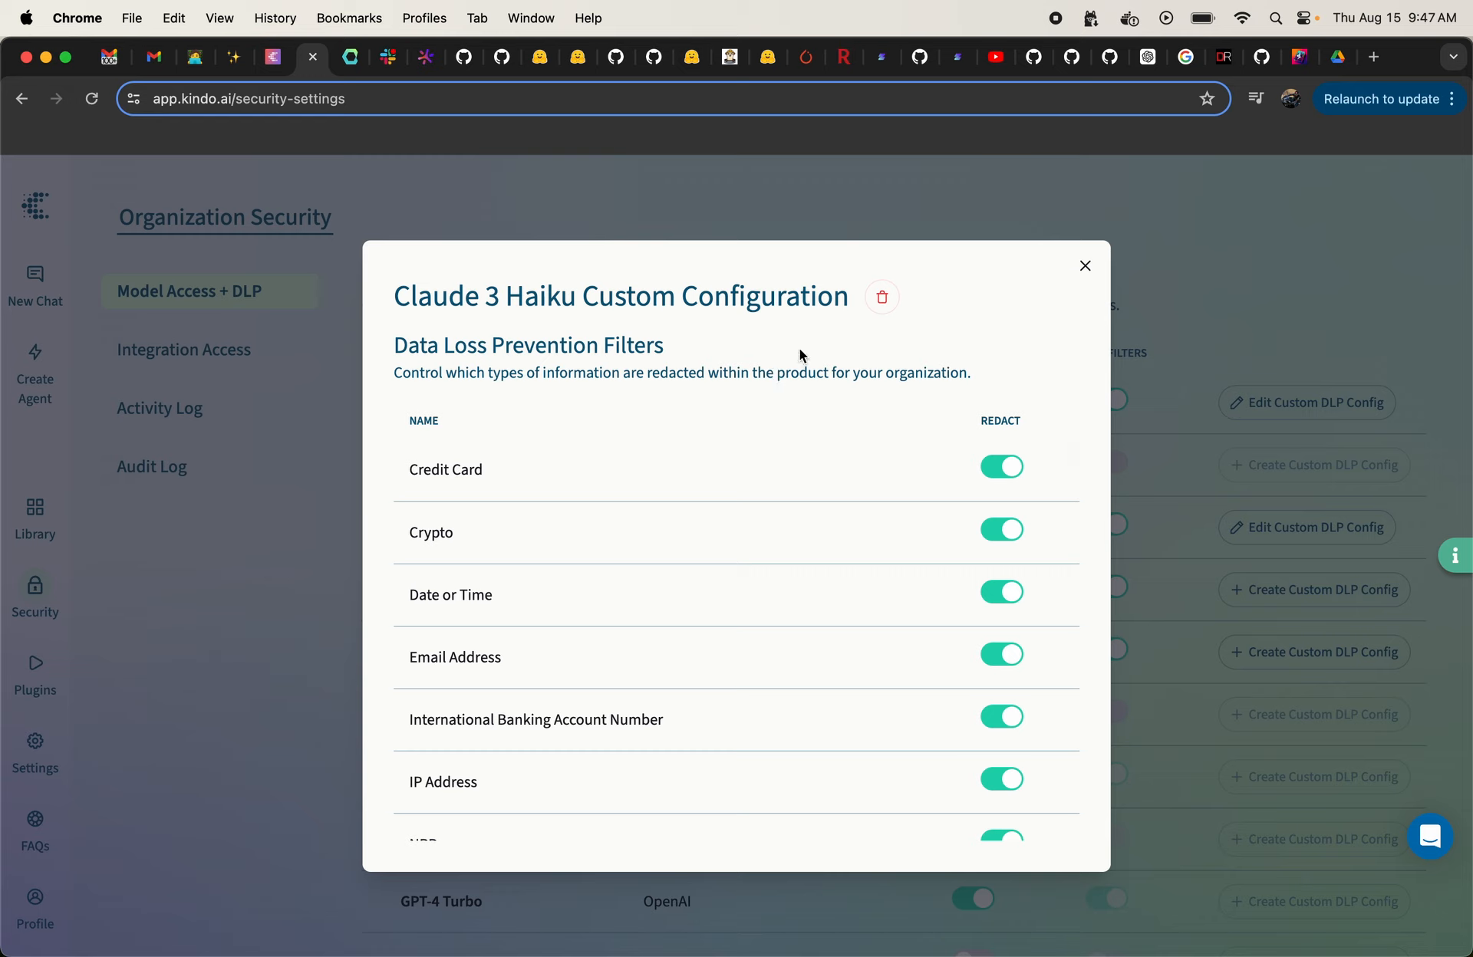
pyautogui.click(1084, 269)
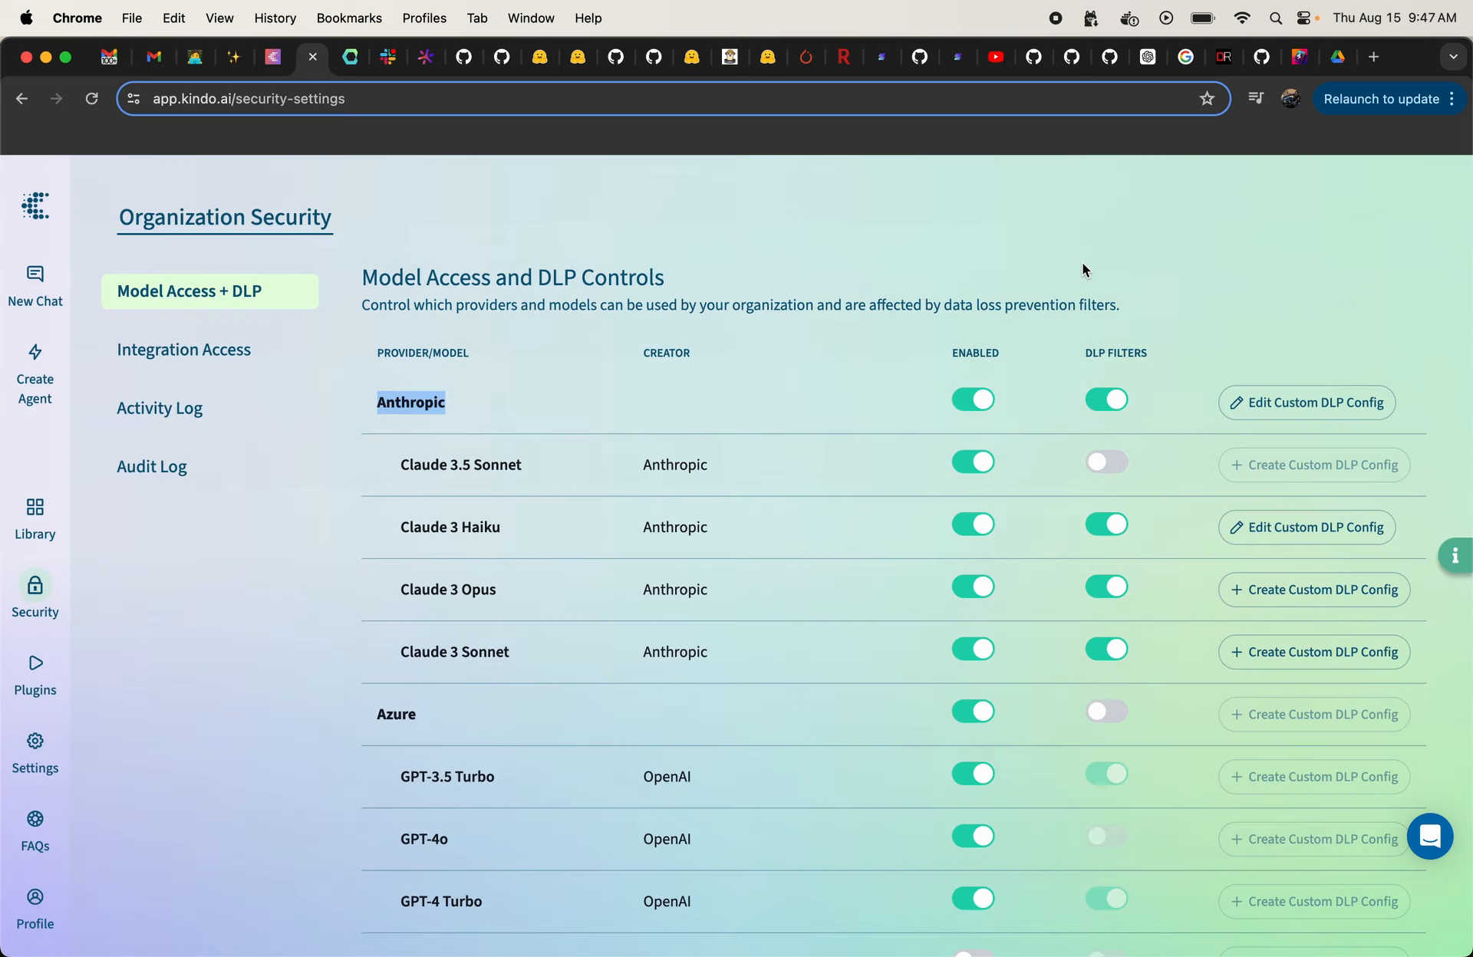
# Step: Start a new chat
pyautogui.click(14, 276)
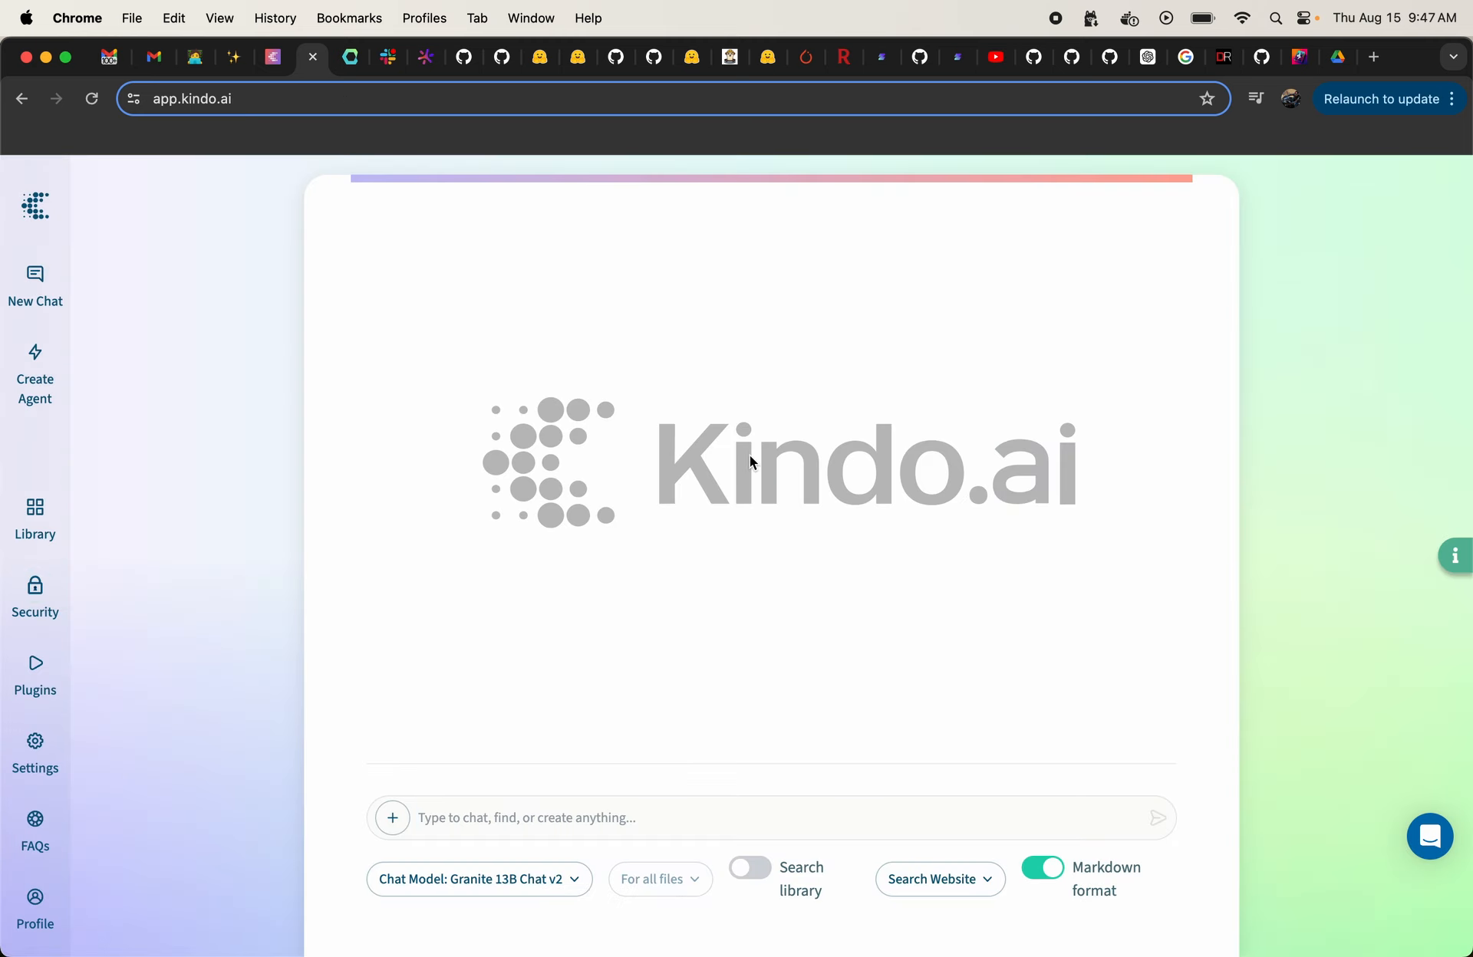